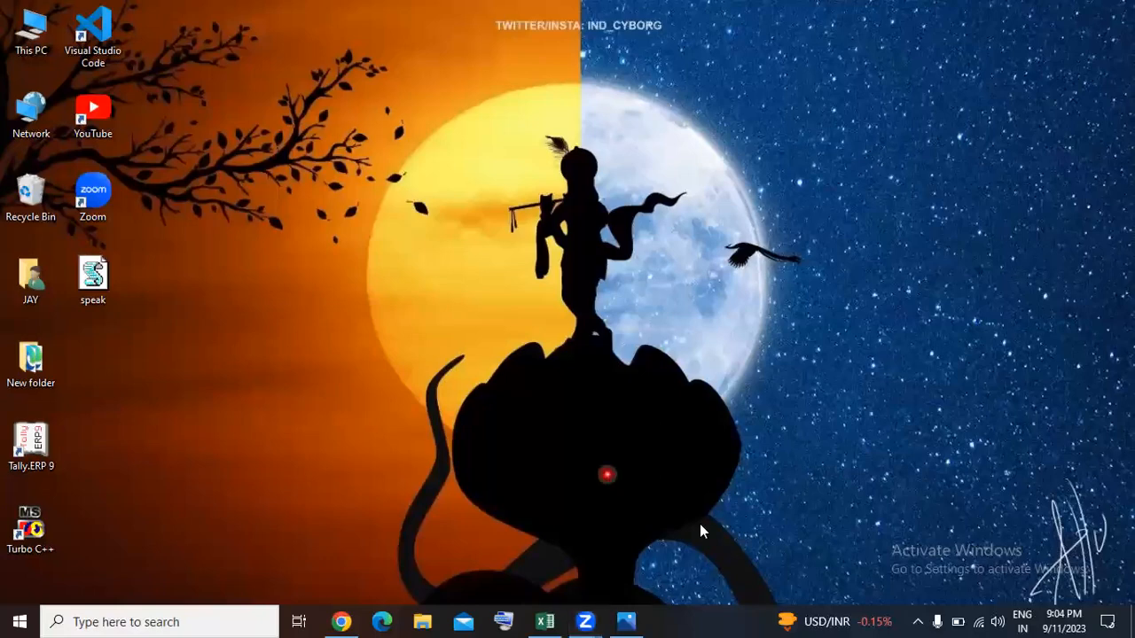
Switch to the open Excel workbook Book1 containing the matrix and its adjoint
left_click(550, 622)
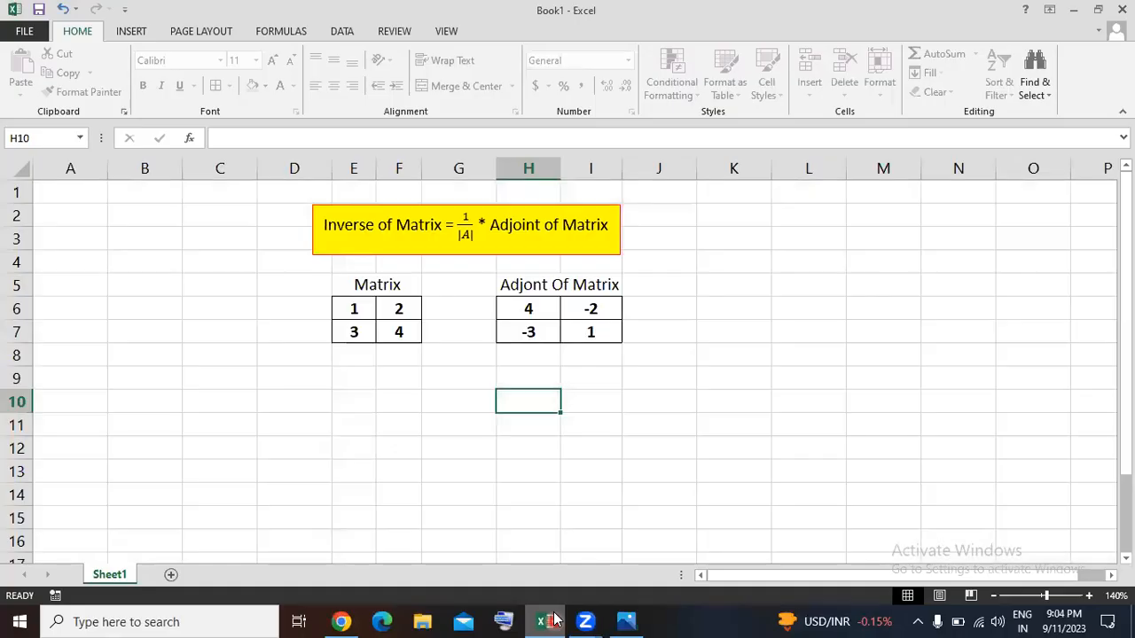
left_click(692, 465)
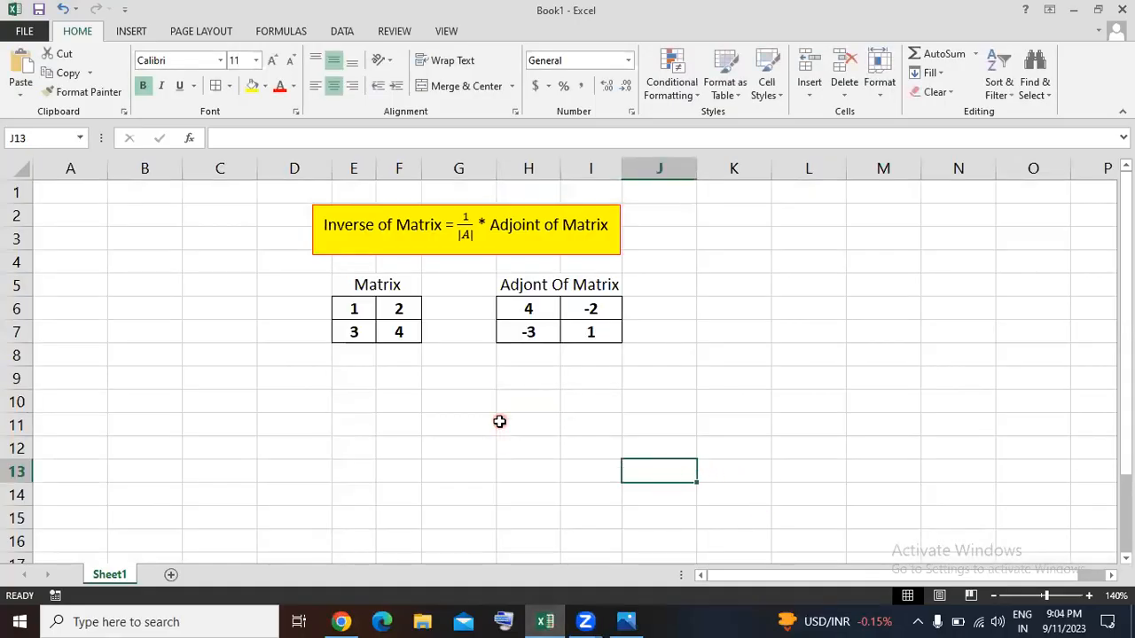
Examine the source matrix in E6:F7 together with the inverse formula shown above it
left_click_drag(343, 301, 394, 333)
left_click(399, 333)
left_click(449, 393)
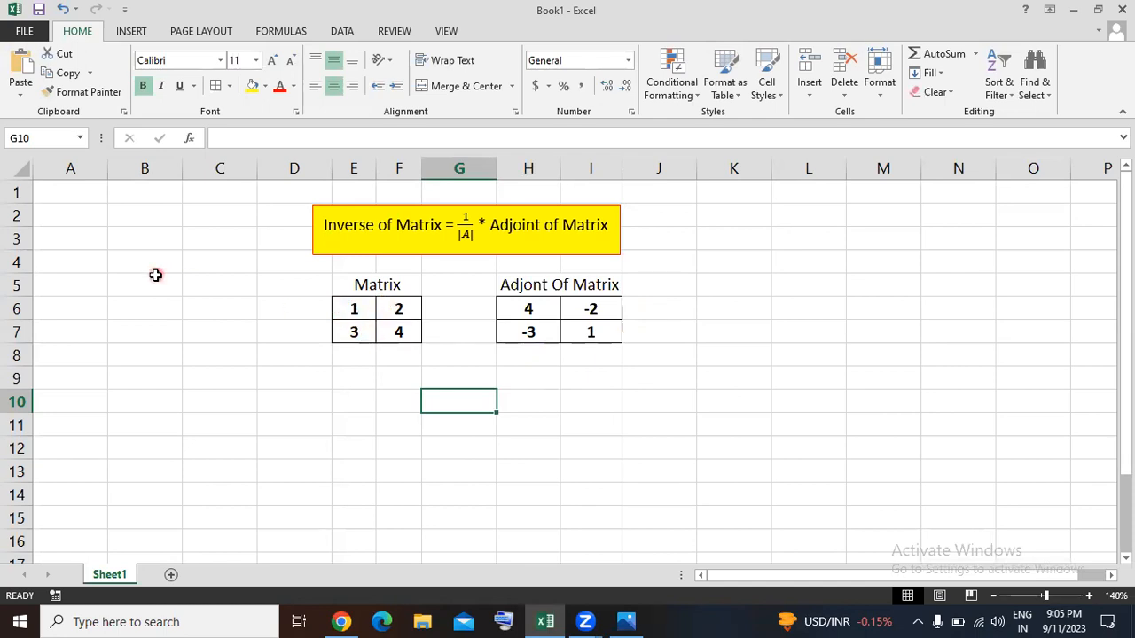
left_click_drag(115, 253, 246, 376)
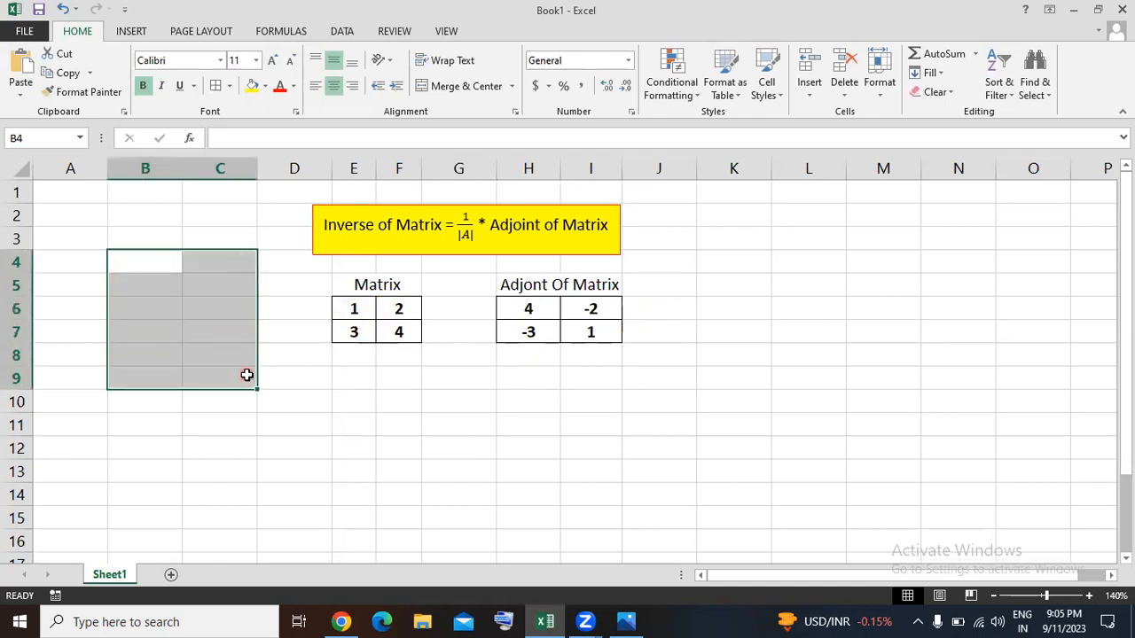
left_click(423, 422)
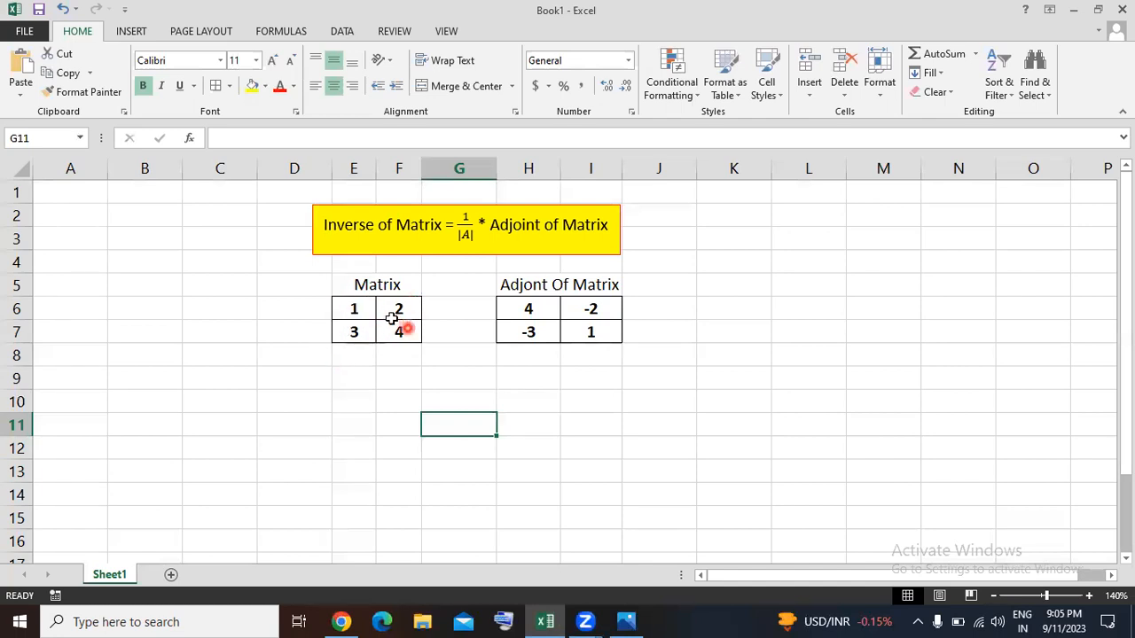
left_click_drag(362, 311, 416, 331)
left_click_drag(341, 280, 399, 336)
left_click(352, 287)
left_click(454, 372)
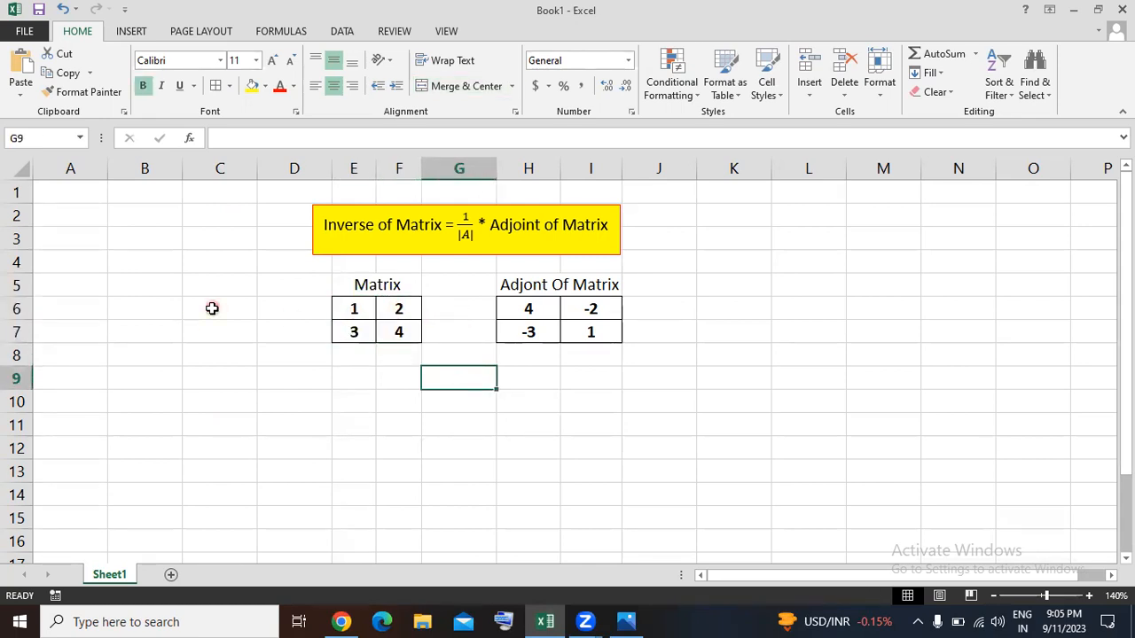
left_click_drag(147, 261, 284, 310)
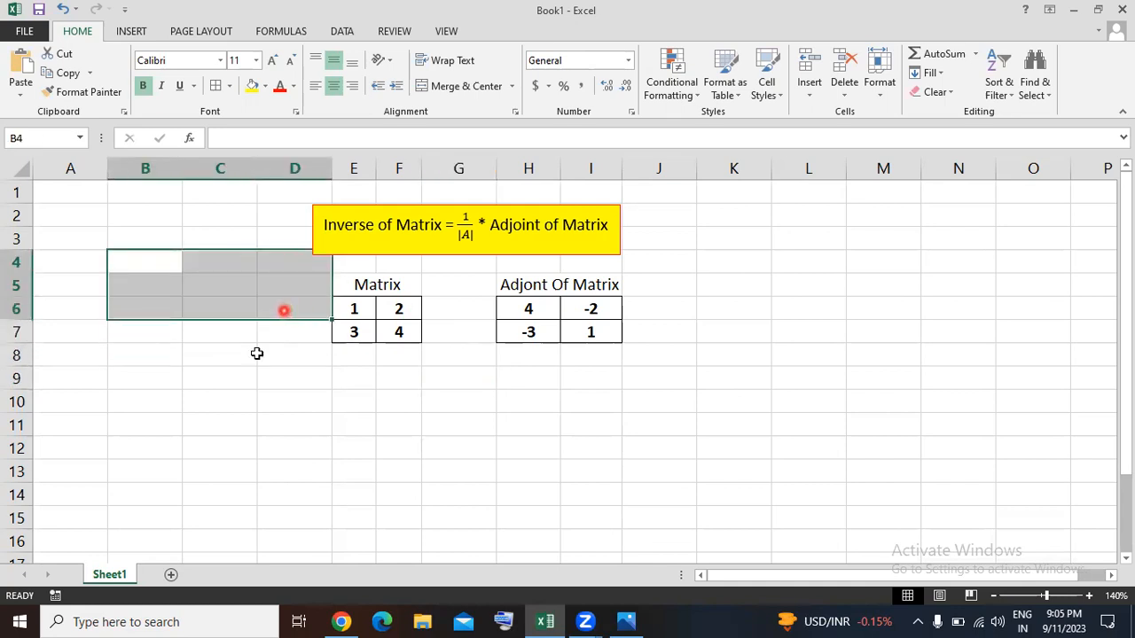
left_click(393, 372)
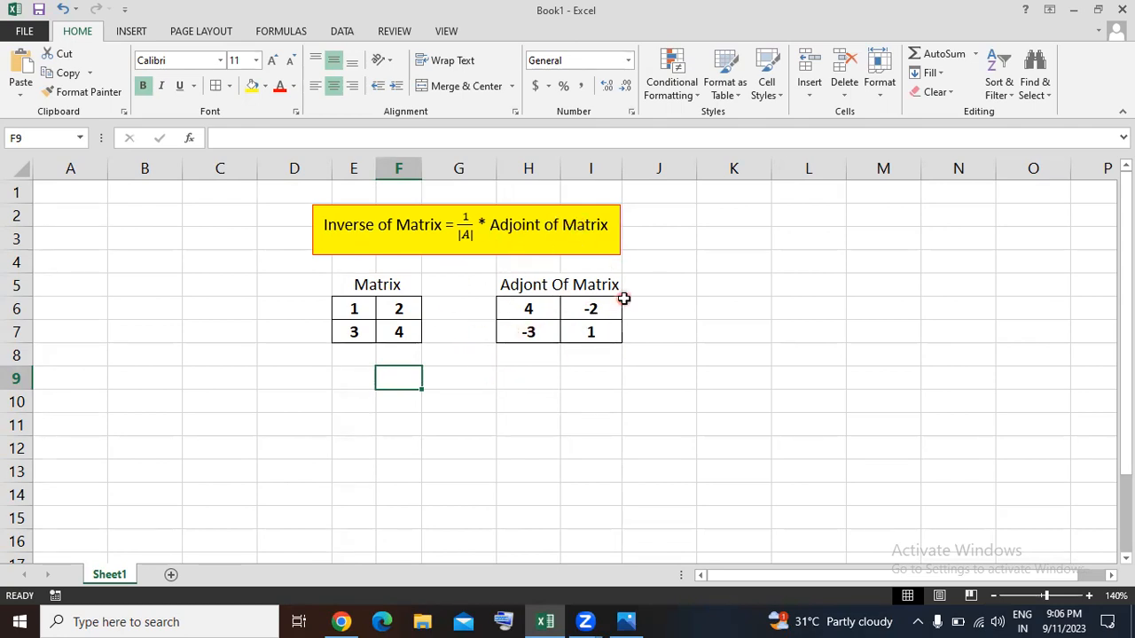
Compare the diagonal and off-diagonal entries of the matrix in E6:F7 with the adjoint in H6:I7
left_click(504, 383)
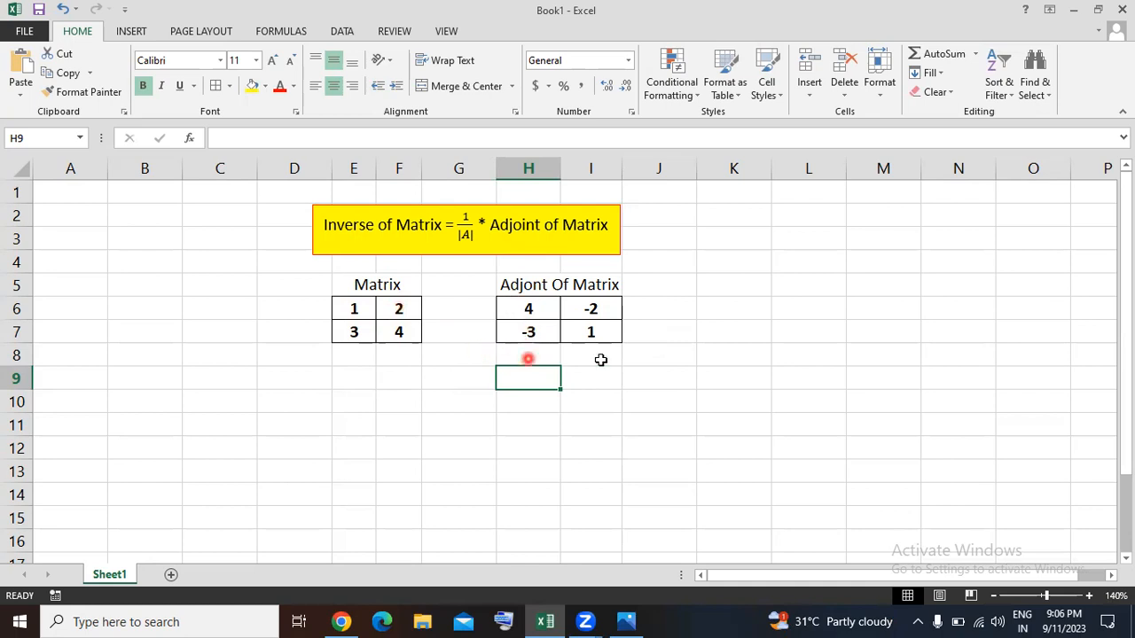
left_click(348, 308)
left_click(406, 331)
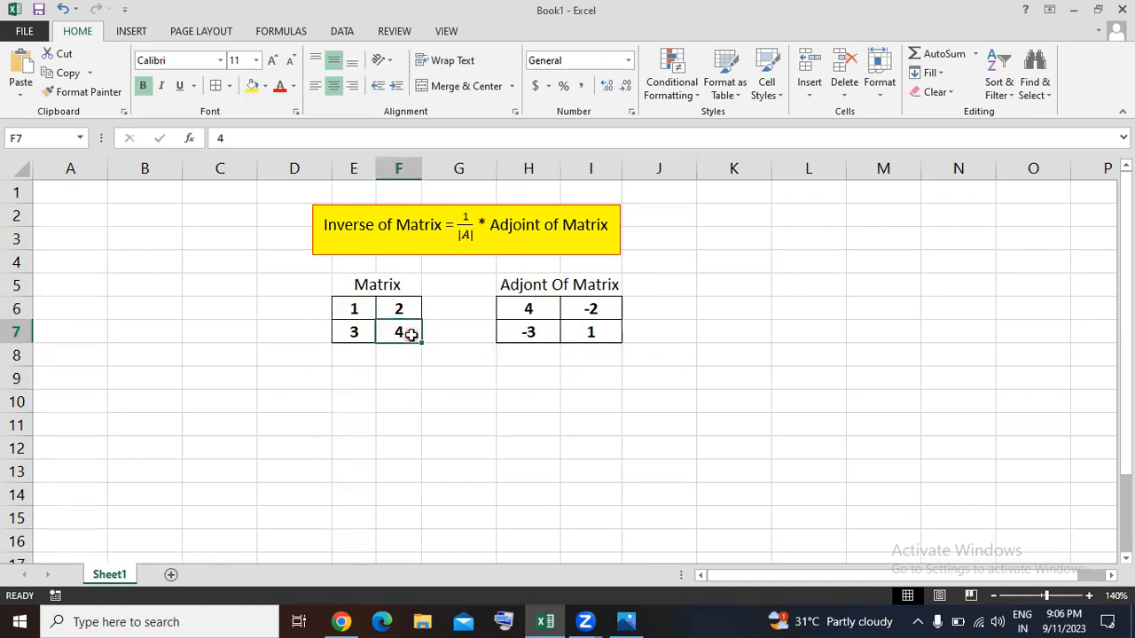
left_click(523, 308)
left_click(587, 336)
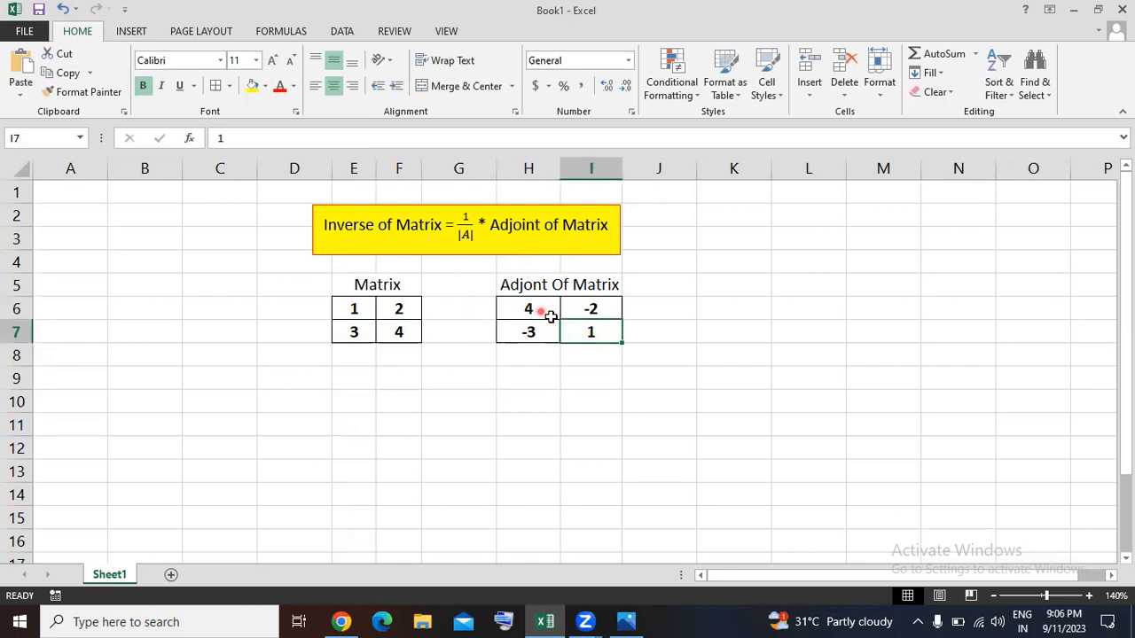
left_click(540, 312)
left_click(596, 346)
left_click(454, 357)
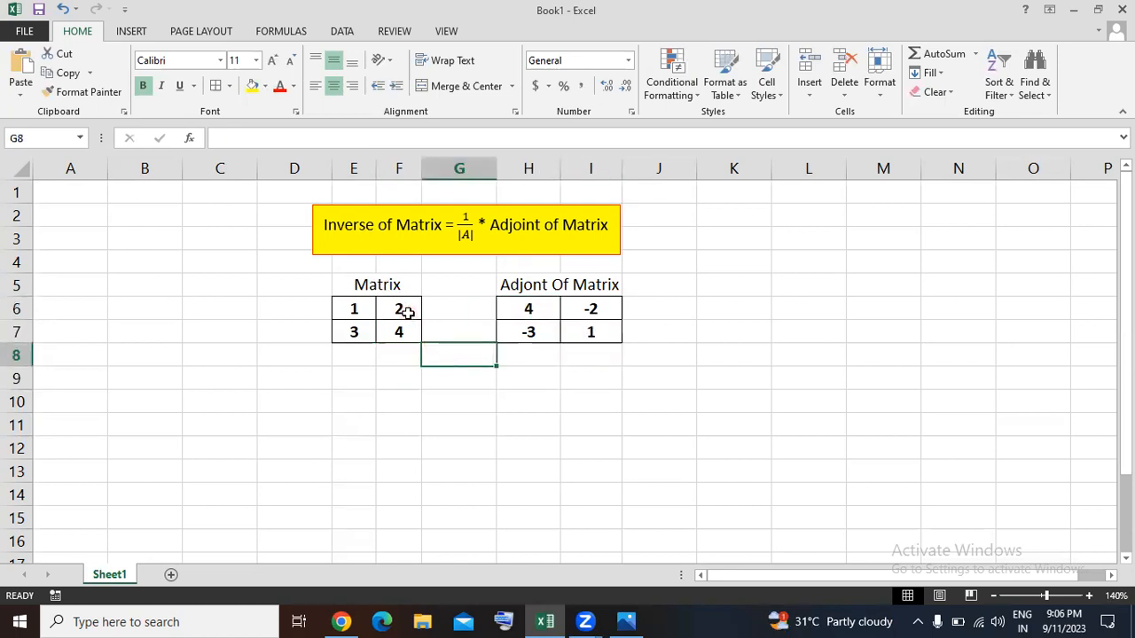
left_click(395, 308)
left_click(357, 332)
left_click(398, 309)
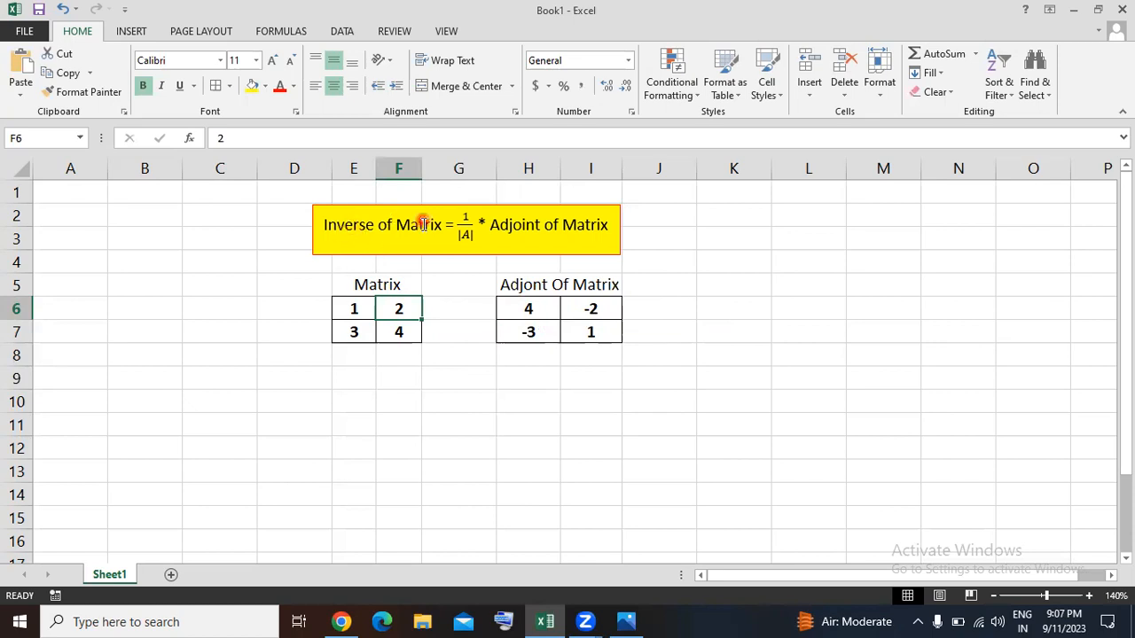
Enter =MINVERSE(E6:F7) in cell E9 to try computing the matrix inverse directly
left_click(353, 377)
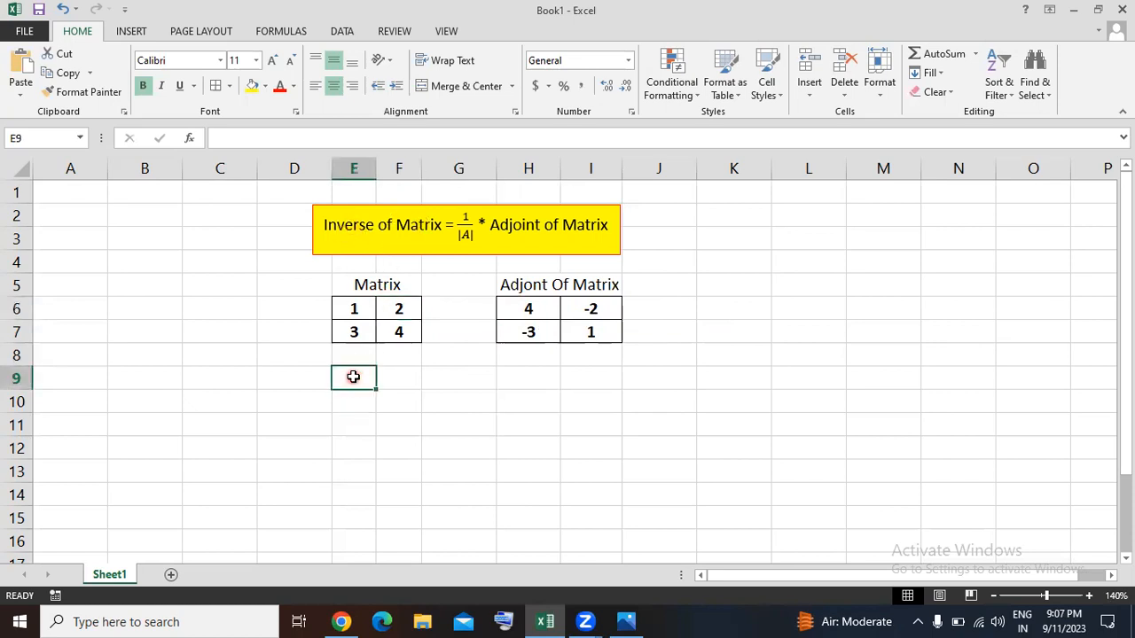
type("=")
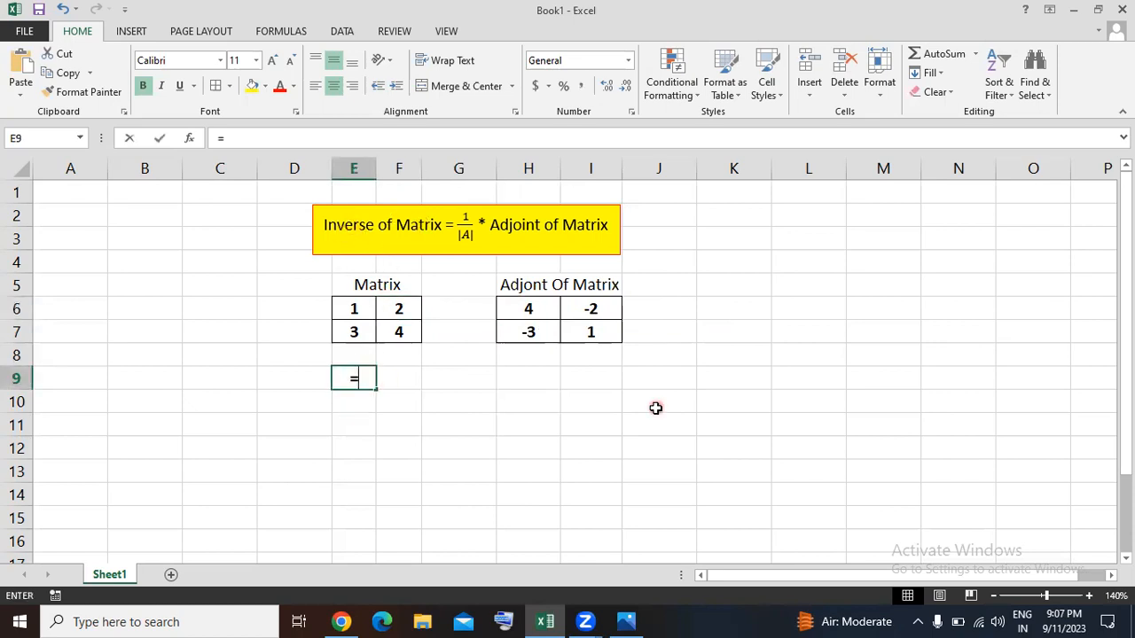
type("min")
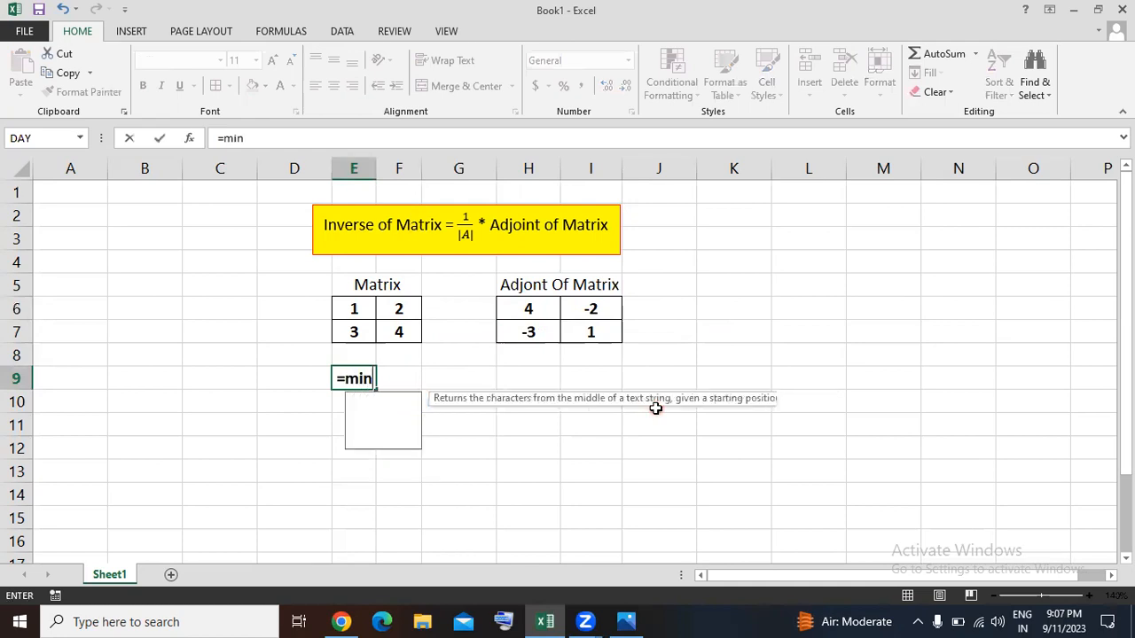
type("verse")
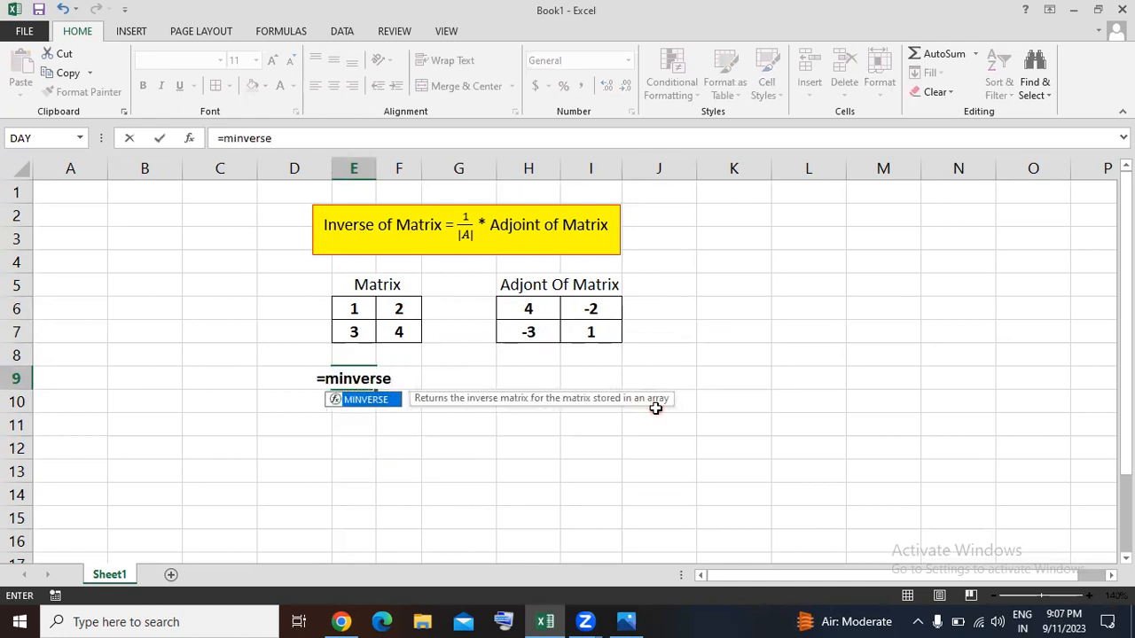
type("(")
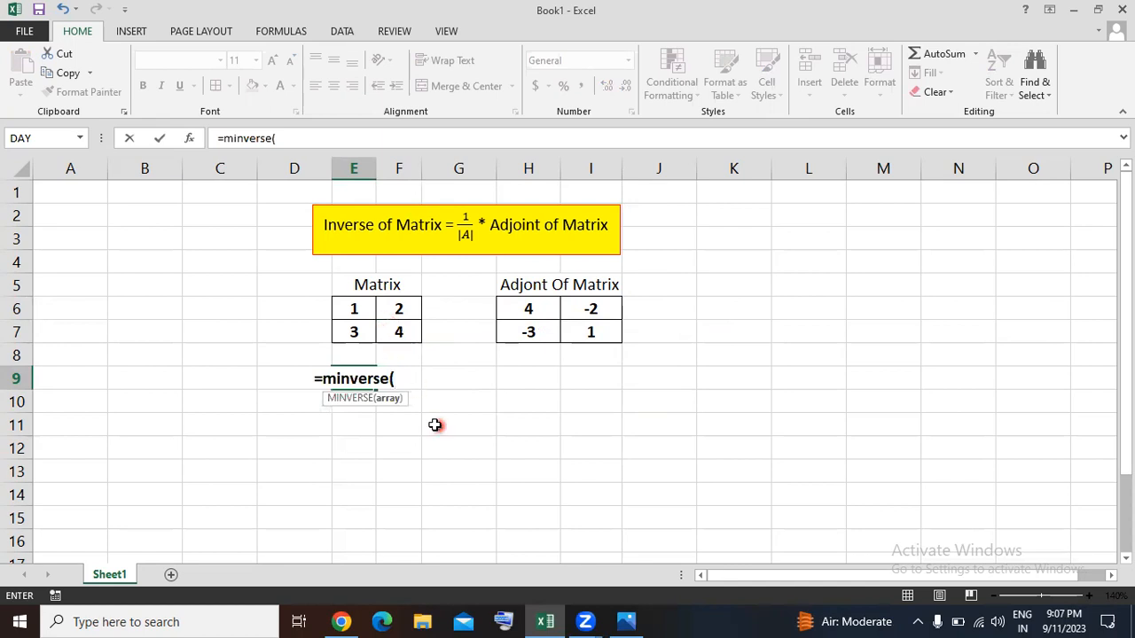
left_click_drag(357, 312, 416, 345)
left_click_drag(357, 309, 396, 327)
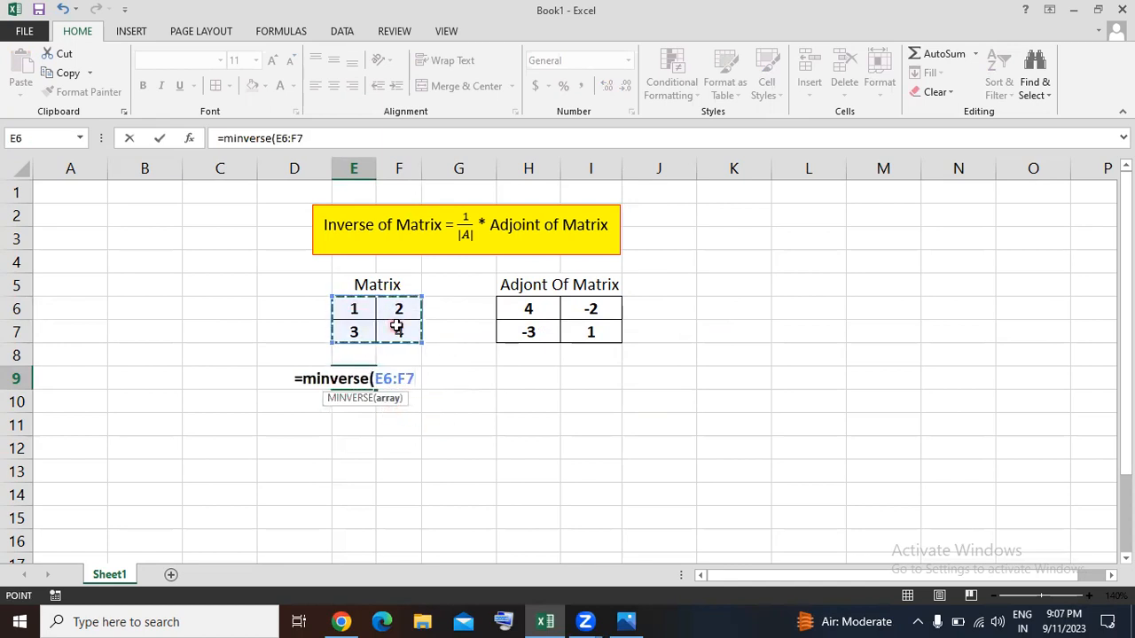
type(")")
key("Return")
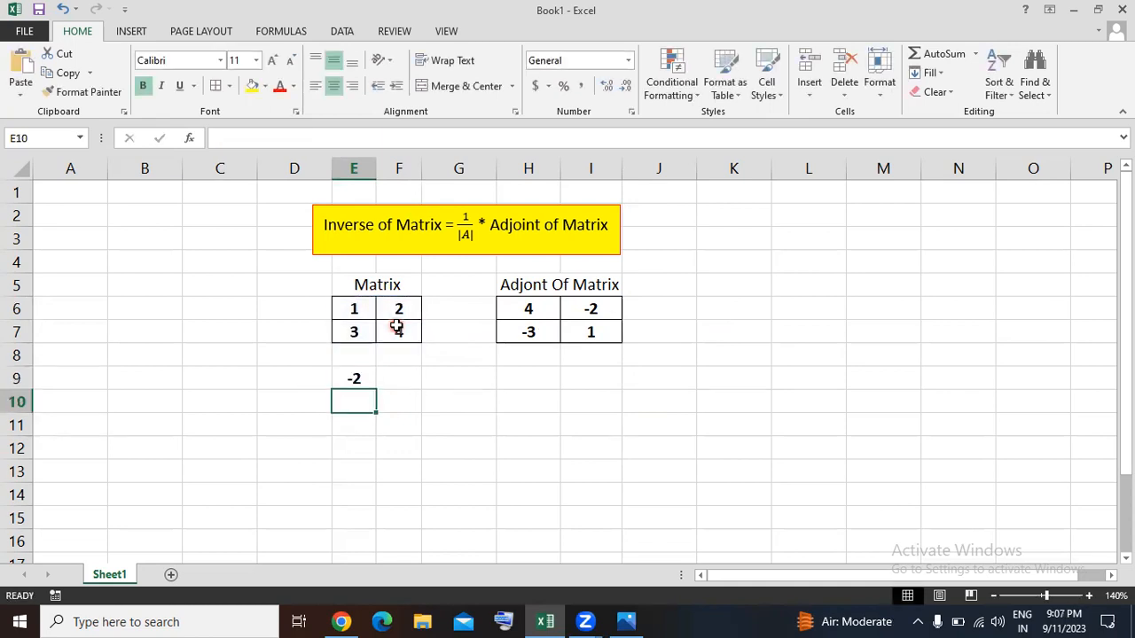
Enter =MDETERM(E6:F7) in cell F9 and compare its formula with the MINVERSE formula in E9
left_click(381, 439)
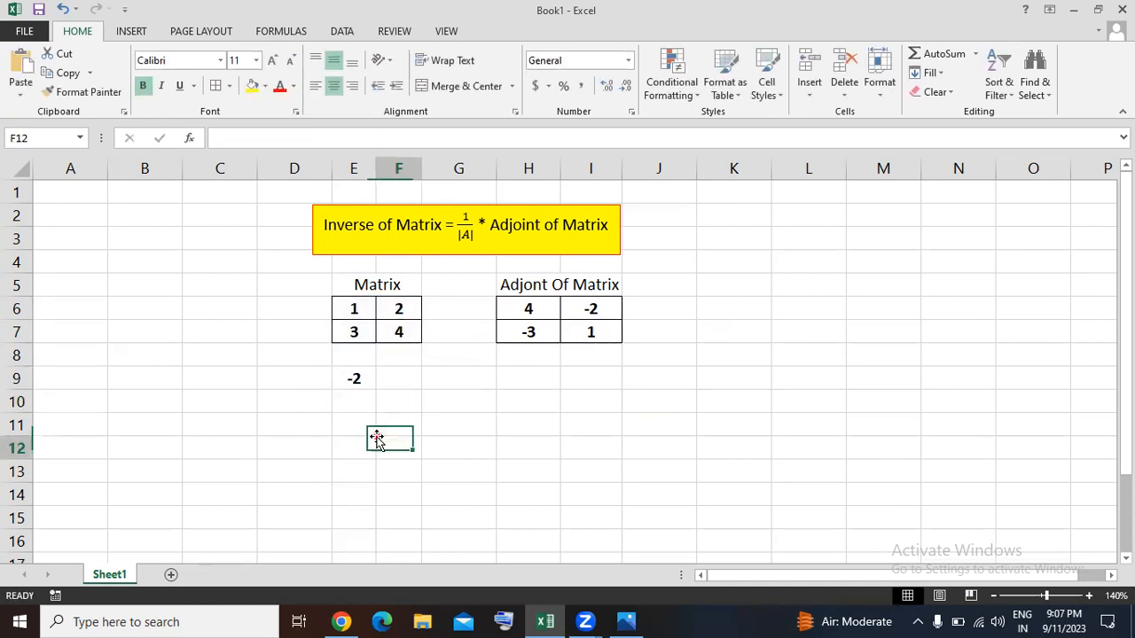
left_click(398, 378)
type("=")
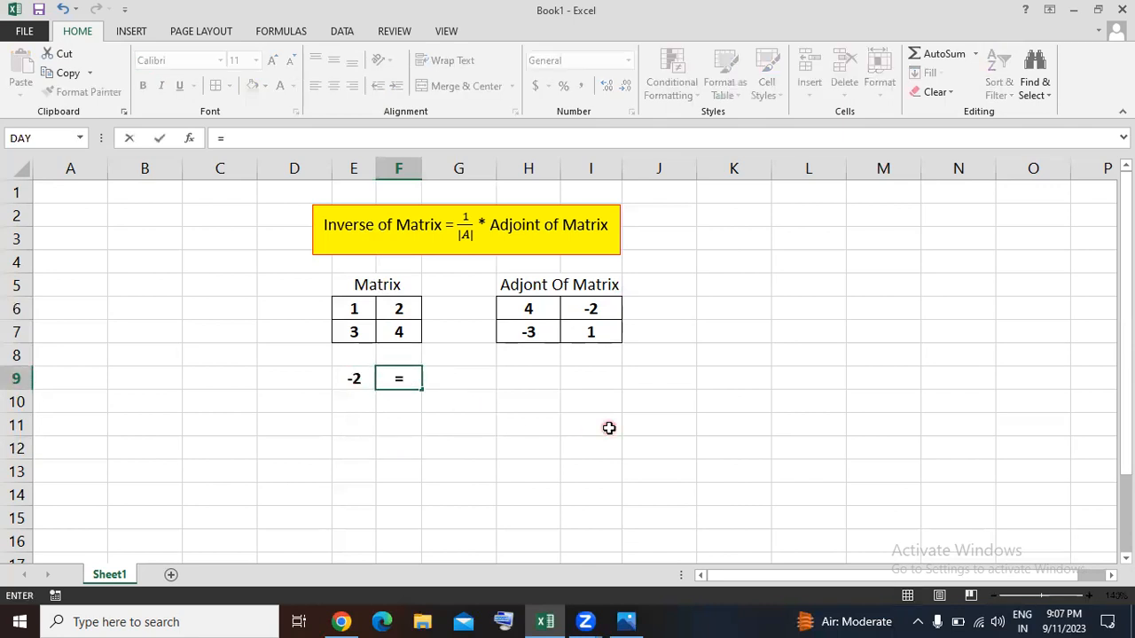
type("mde")
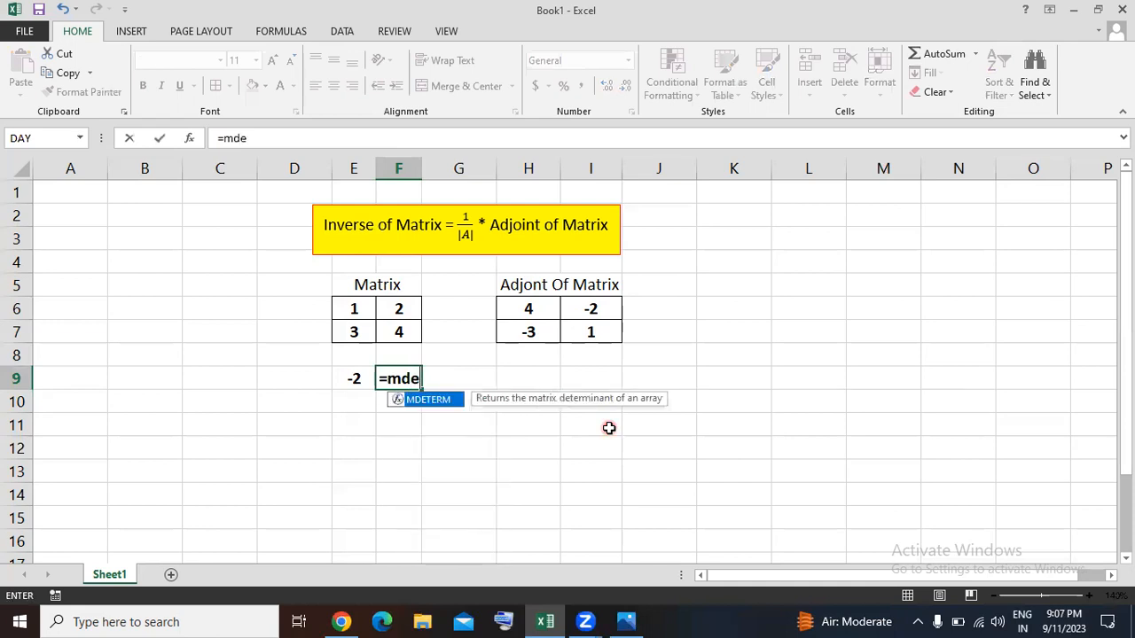
type("term(")
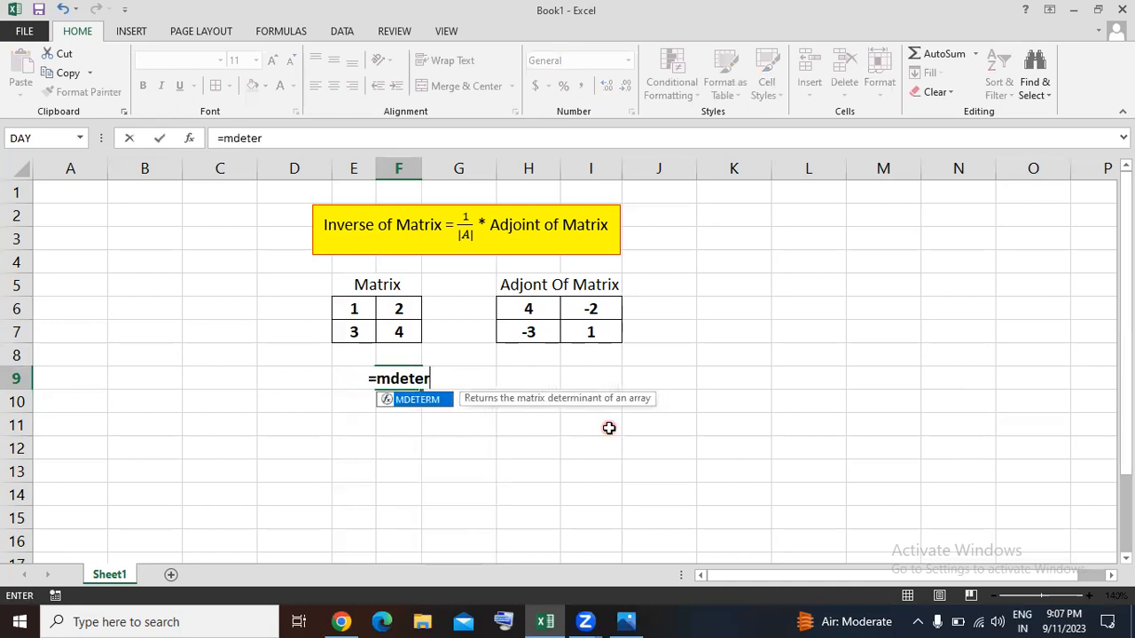
left_click(355, 306)
left_click(396, 329)
left_click_drag(364, 311, 396, 331)
type(")")
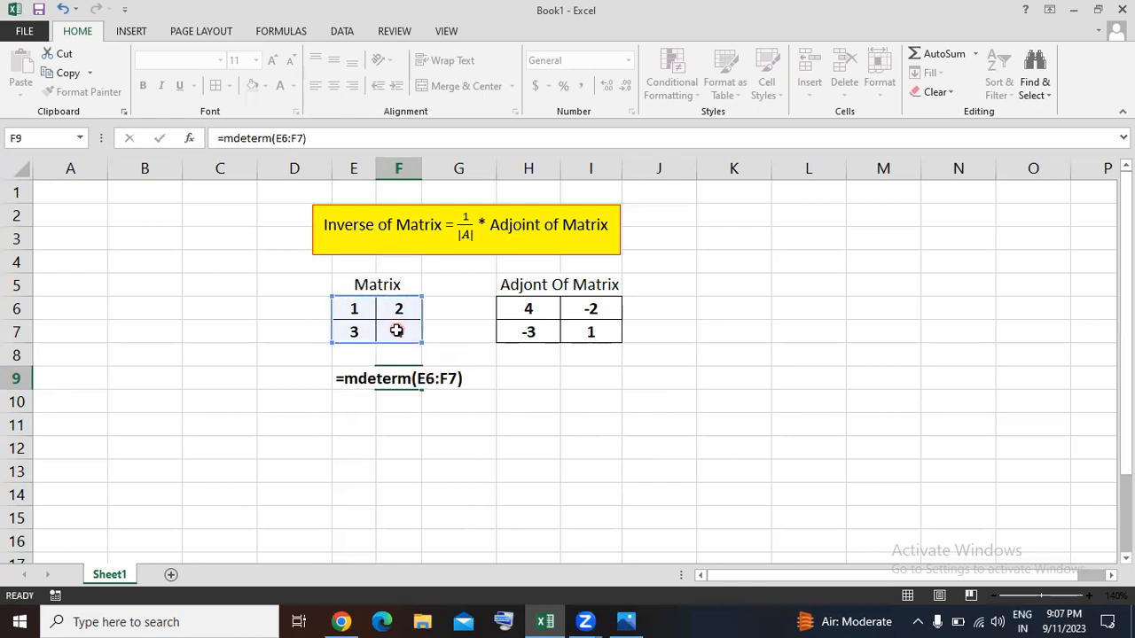
key("Return")
left_click(352, 379)
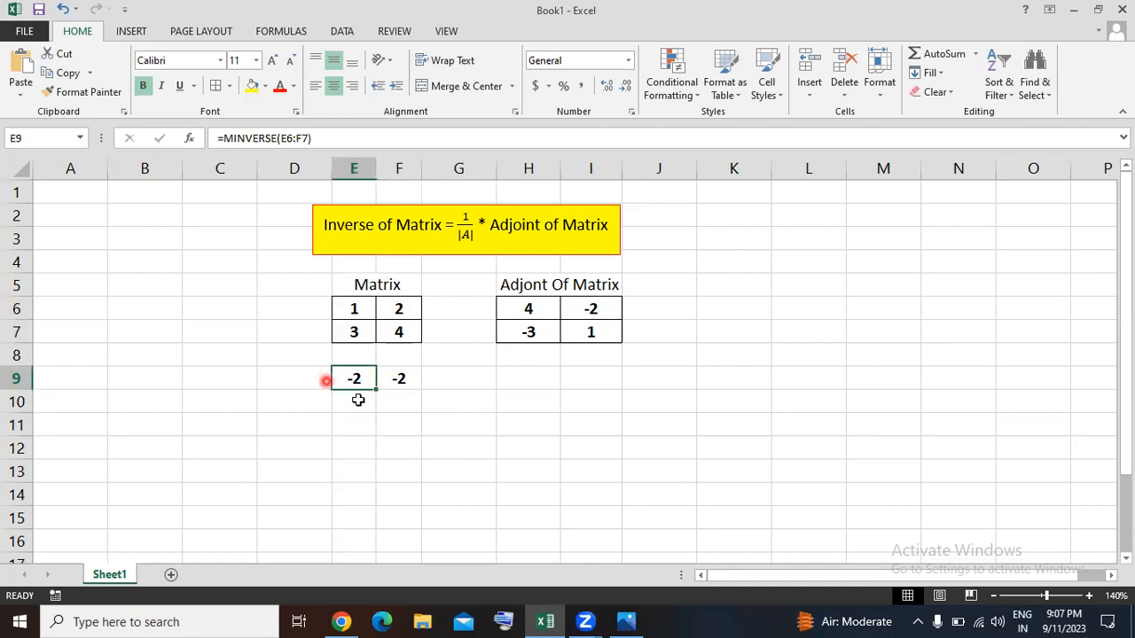
left_click(411, 378)
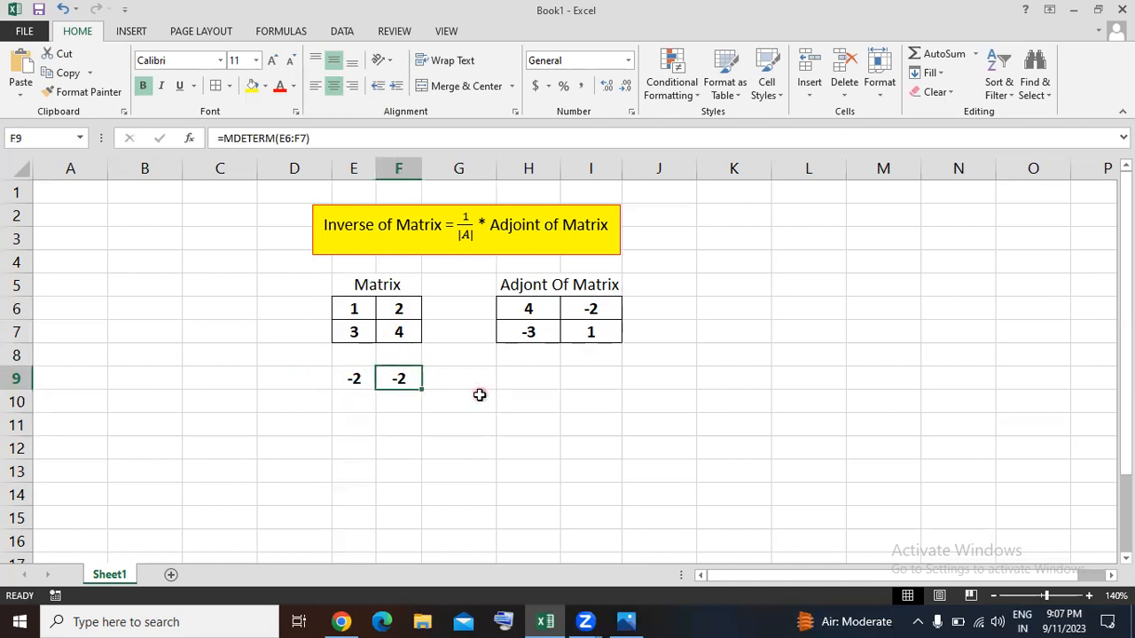
Delete the trial MINVERSE and MDETERM results in E9 and F9
left_click_drag(311, 358, 341, 362)
left_click_drag(341, 367, 444, 398)
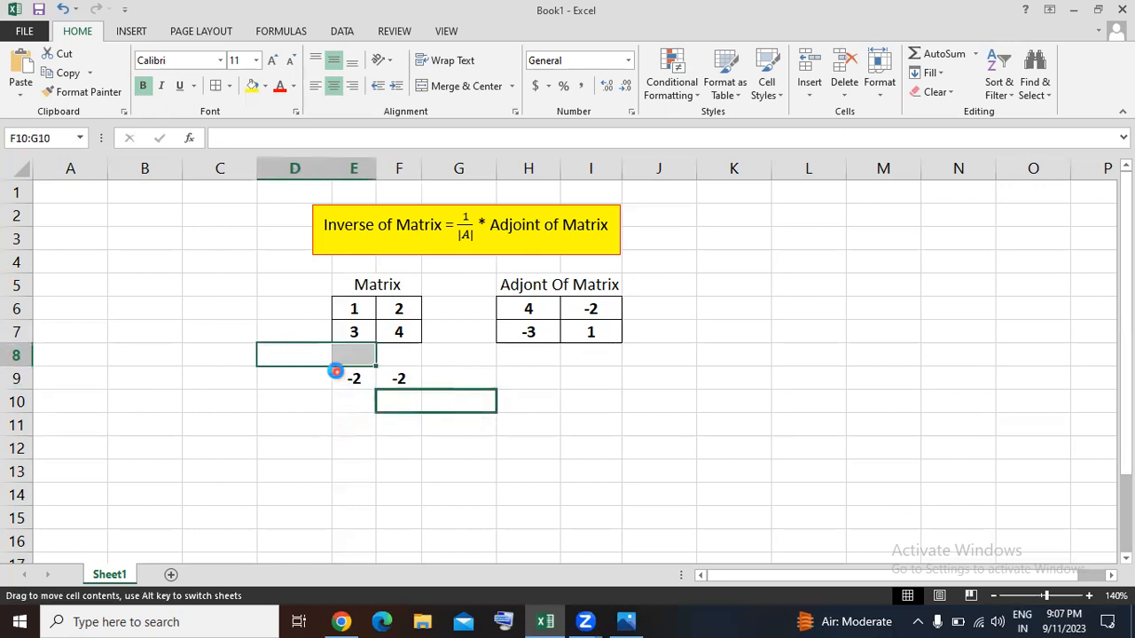
left_click(355, 377)
left_click_drag(311, 363, 429, 390)
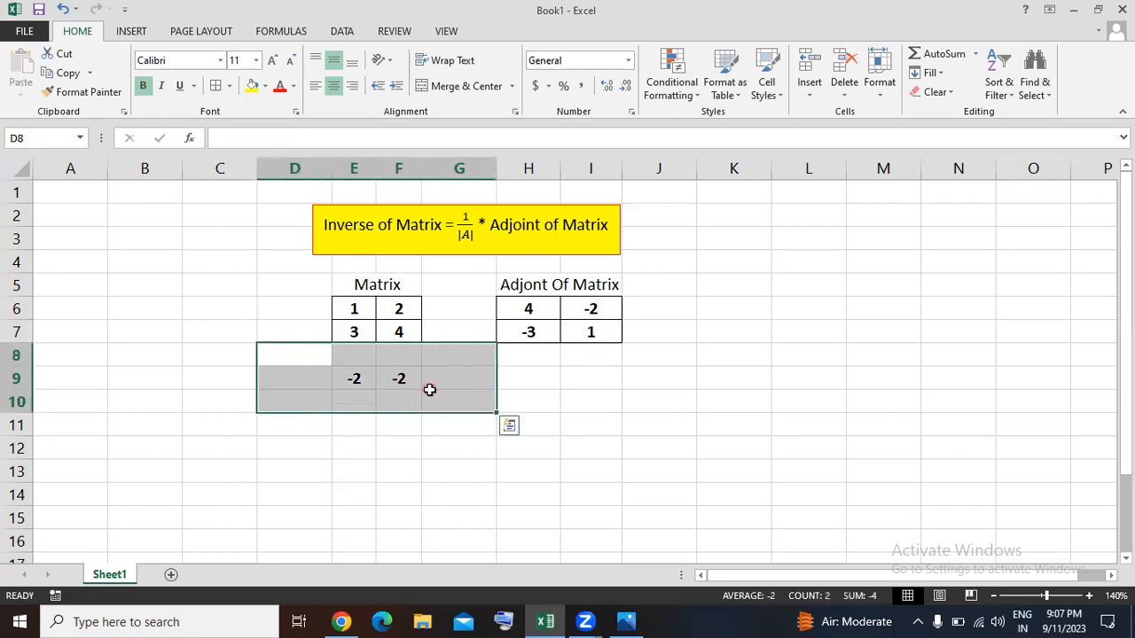
key("Delete")
left_click(444, 467)
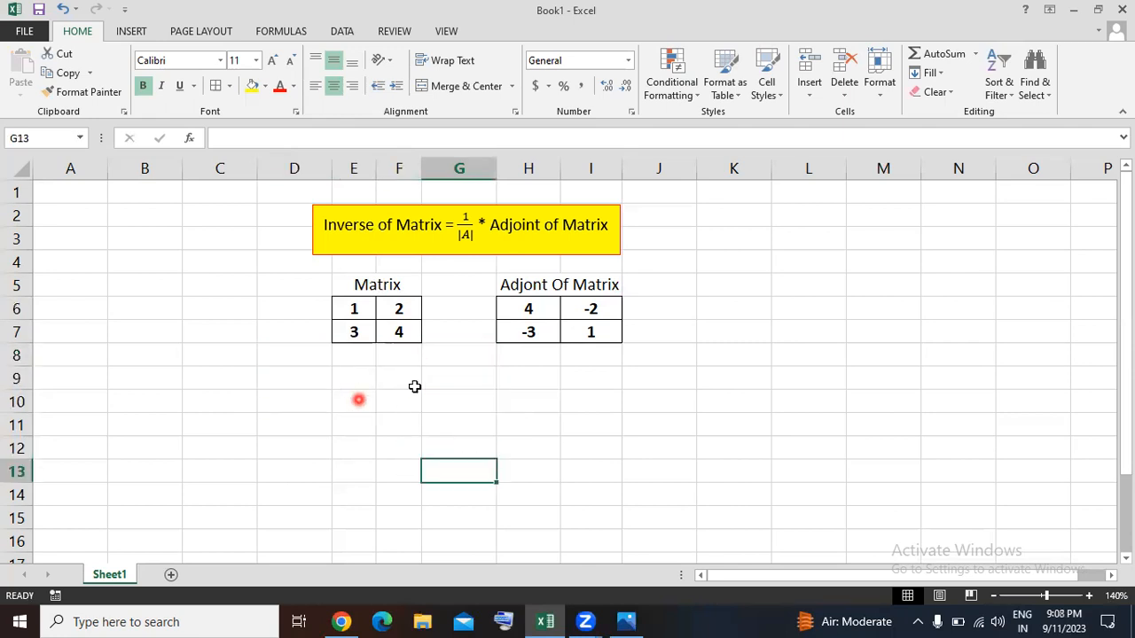
Enter the heading "determinant" in cell K5 and widen column K to fit it
left_click(736, 285)
type("de")
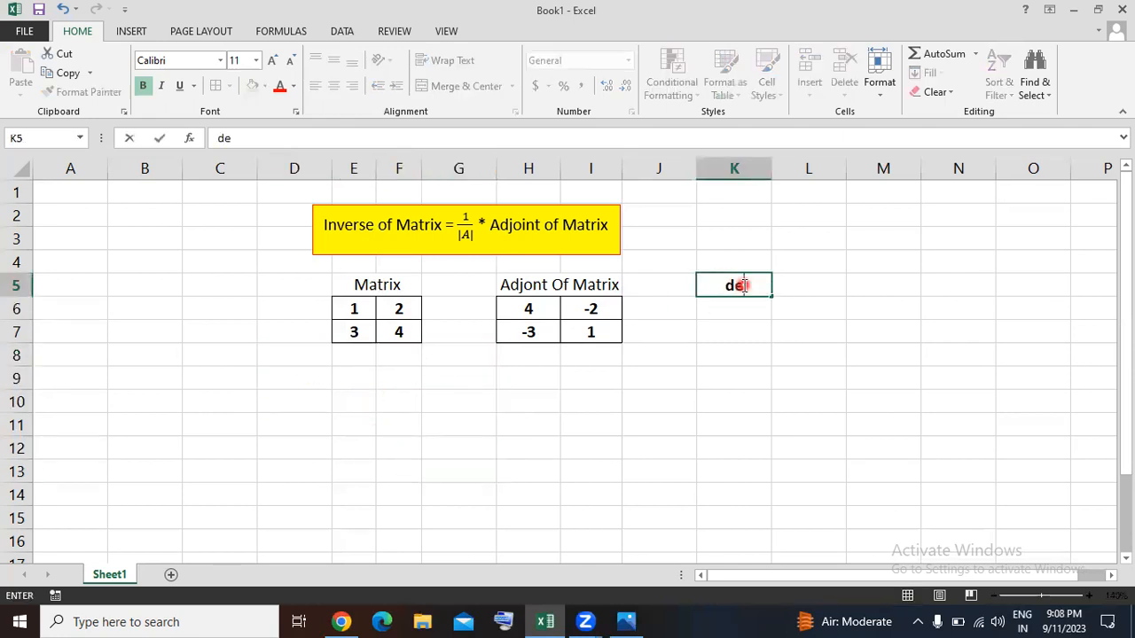
type("terminant")
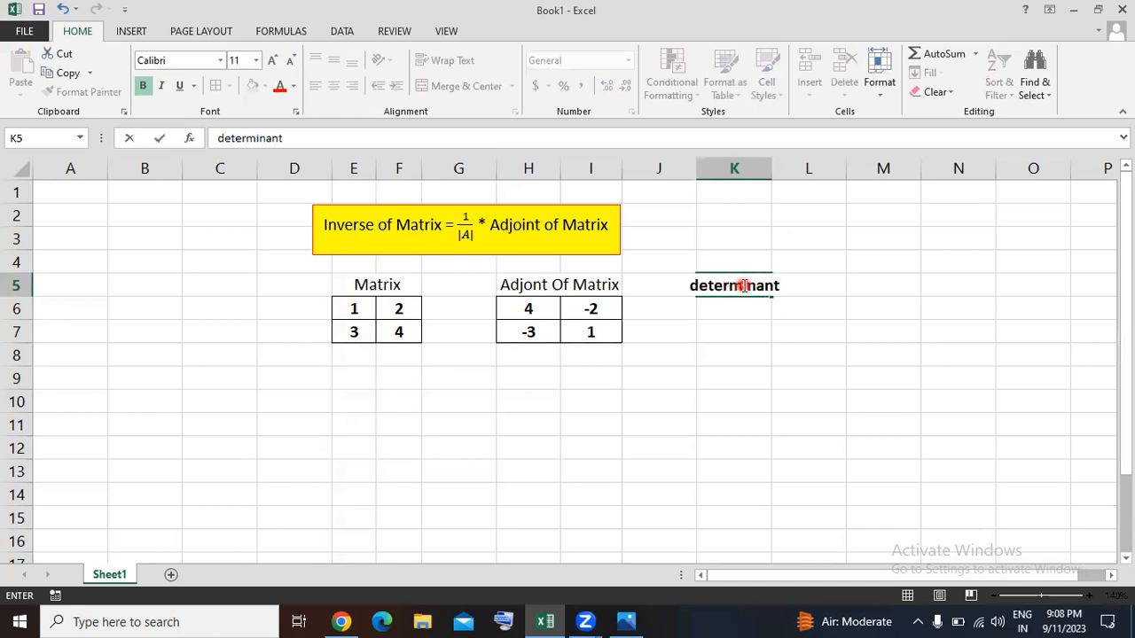
left_click(739, 332)
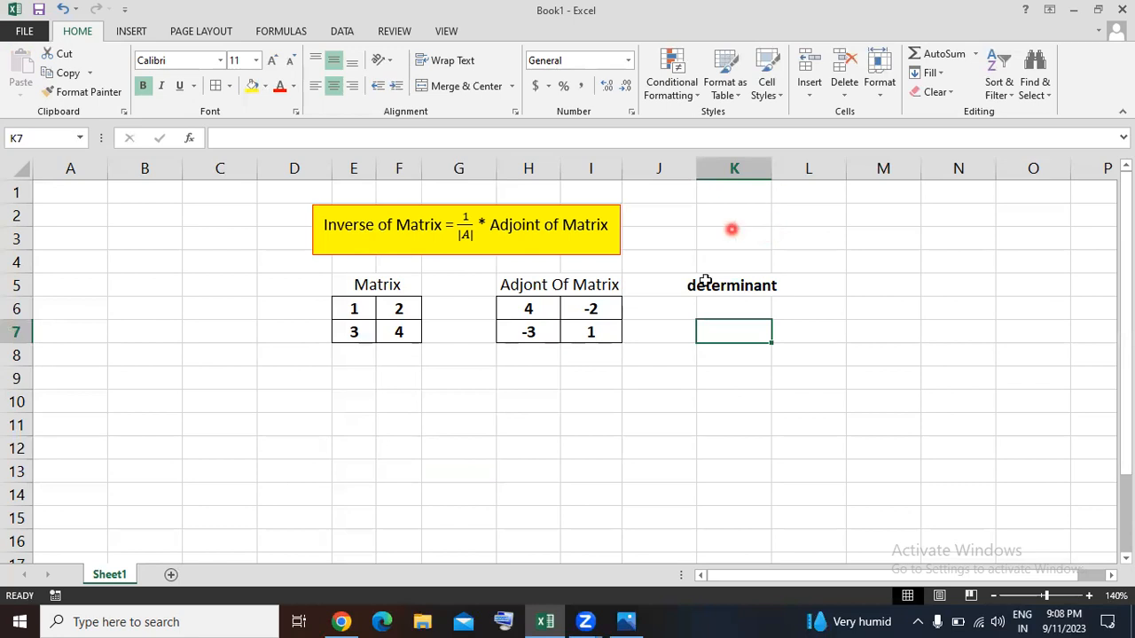
double_click(773, 168)
Calculate the determinant of the matrix in cell K6 with the formula =MDETERM(E6:F7)
left_click(754, 307)
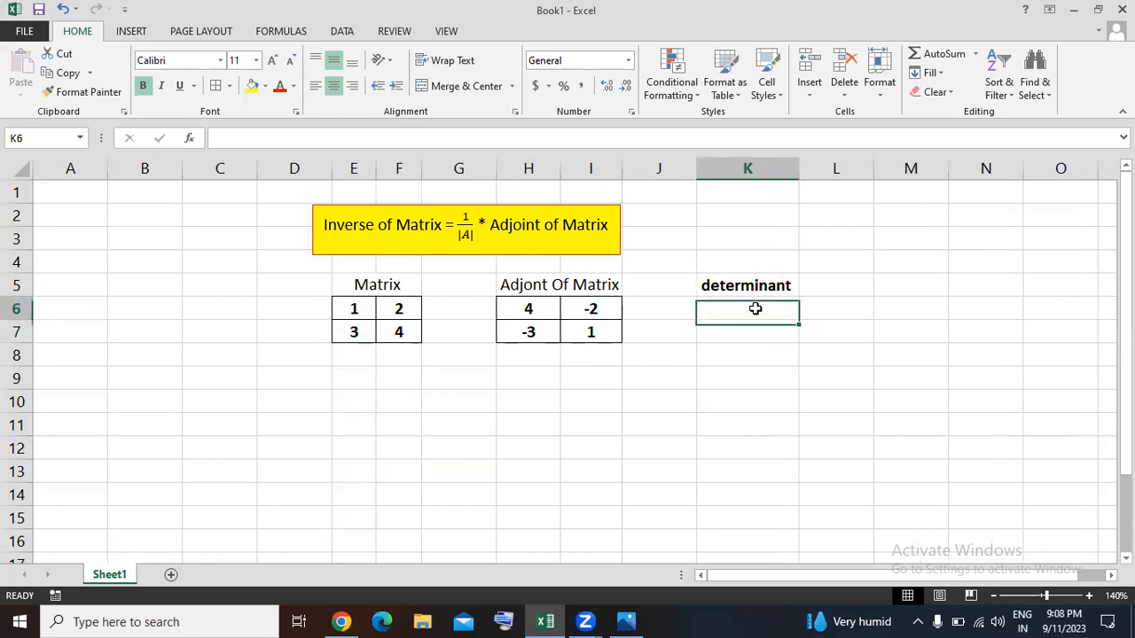
type("=")
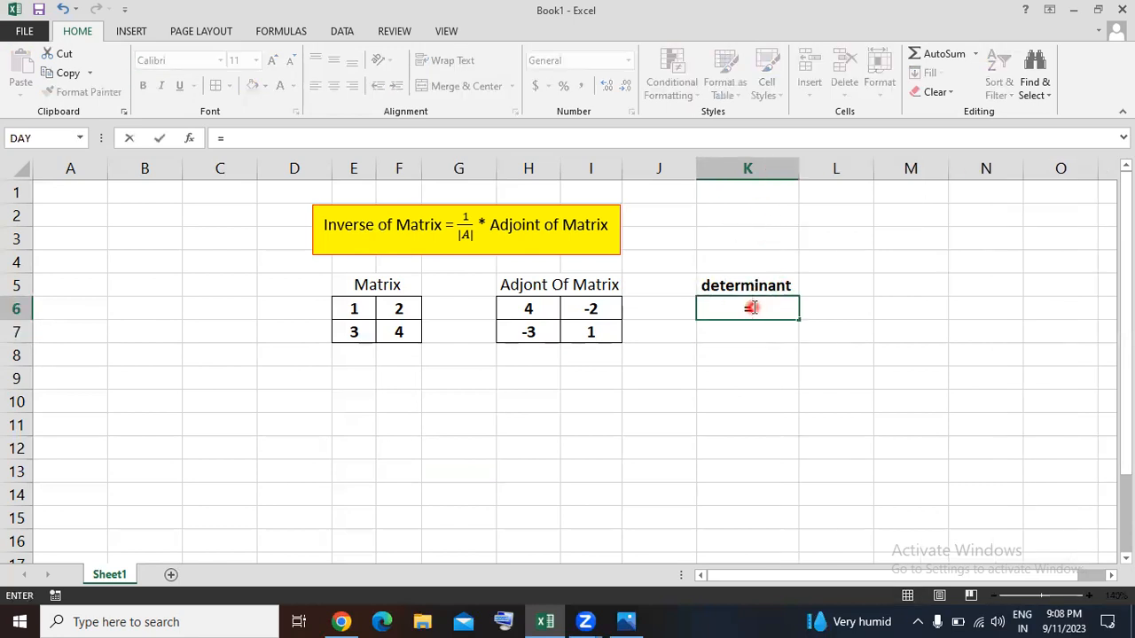
type("mdet")
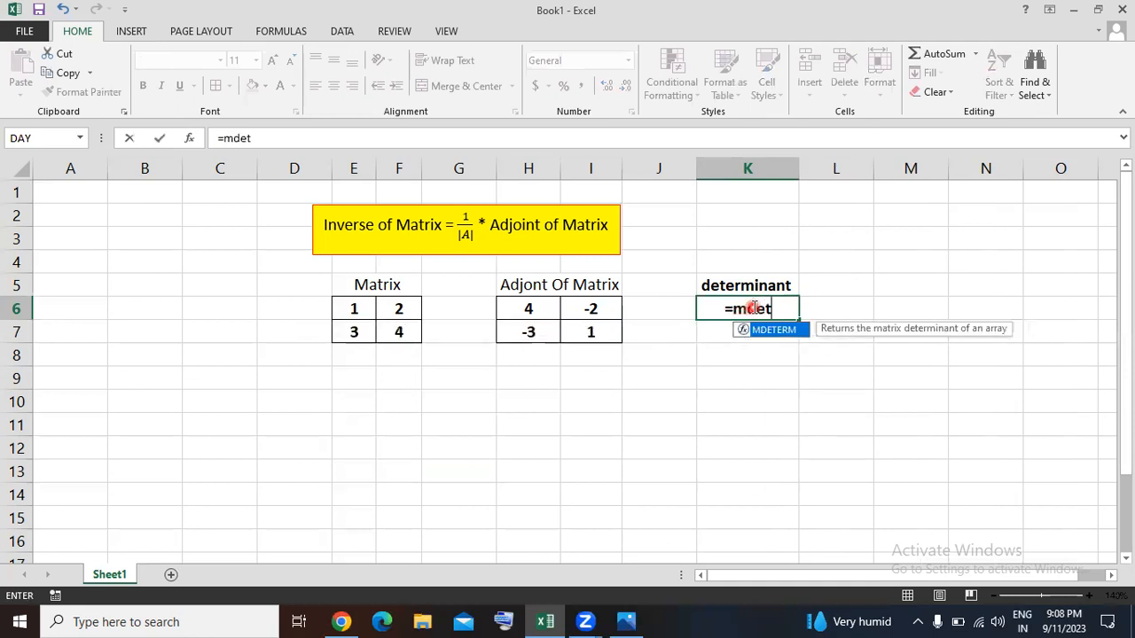
type("erm(")
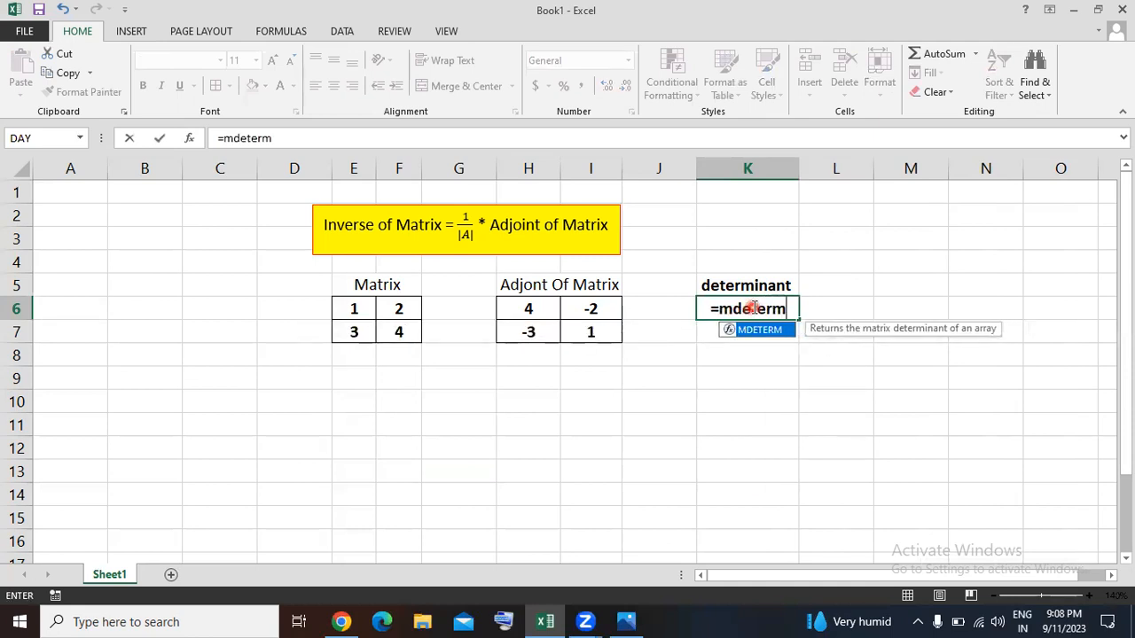
left_click_drag(346, 312, 399, 332)
type(")")
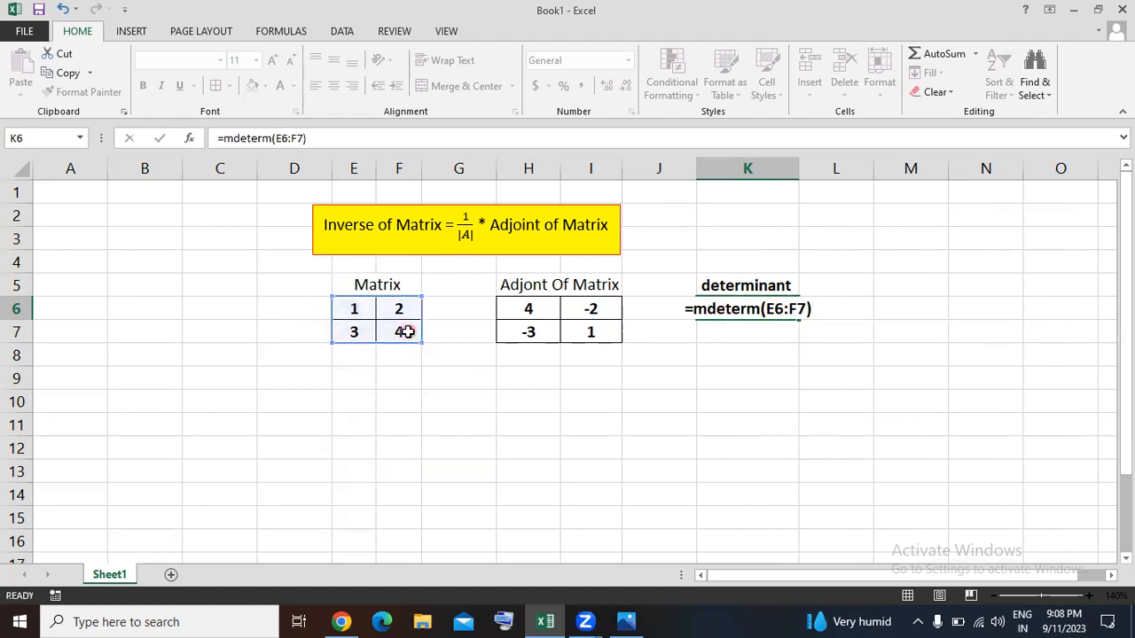
key("Return")
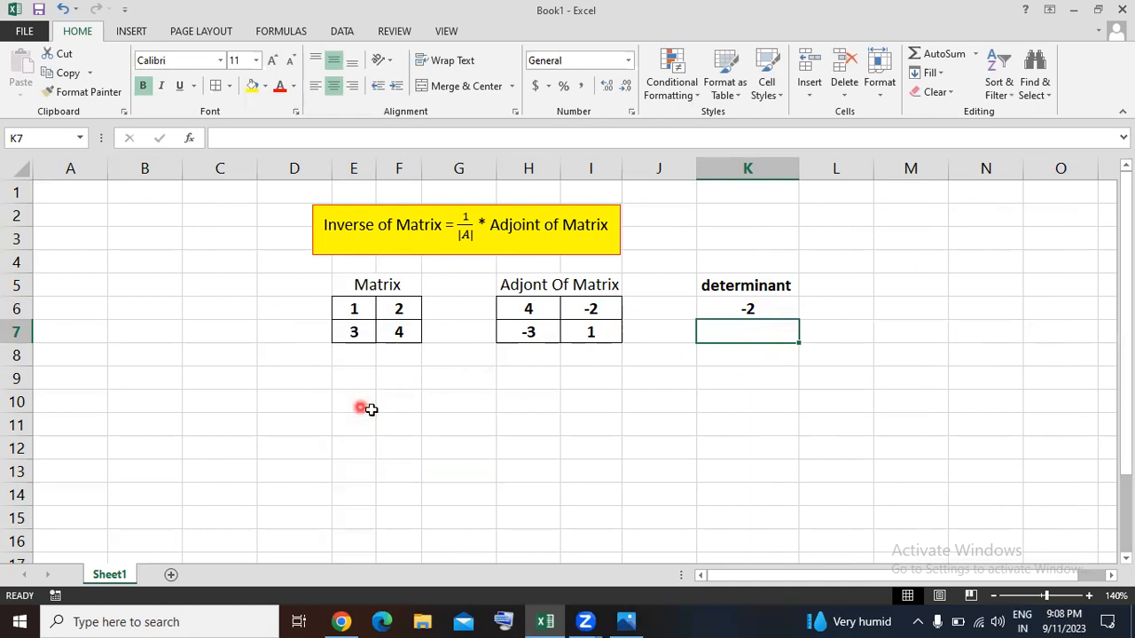
Enter the label "inverse" in cell D10
left_click(294, 401)
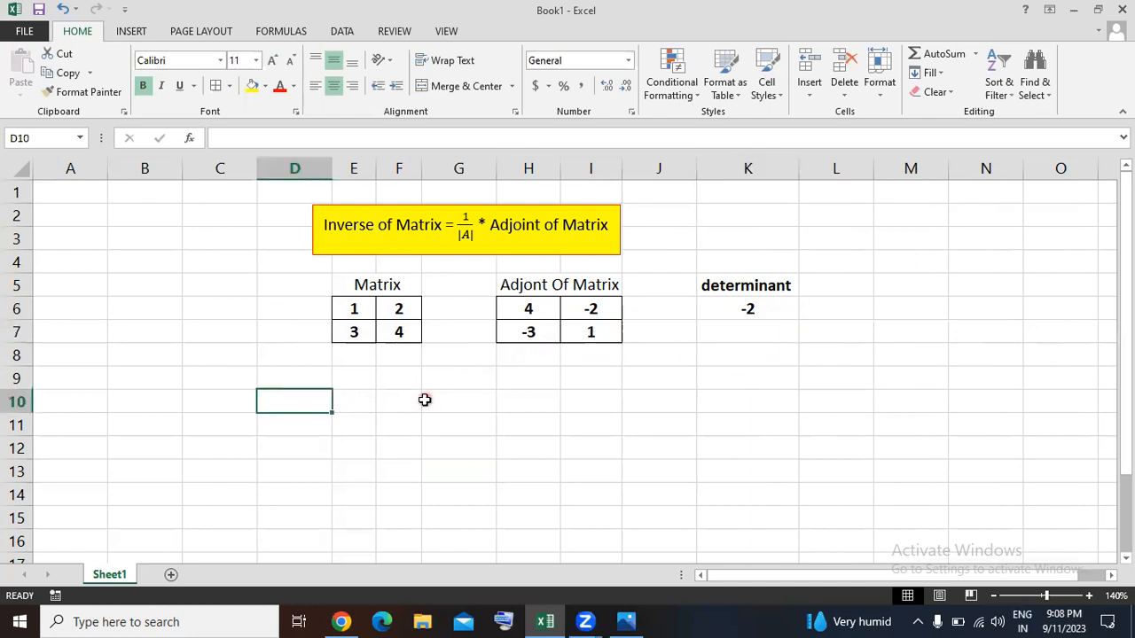
type("inverse")
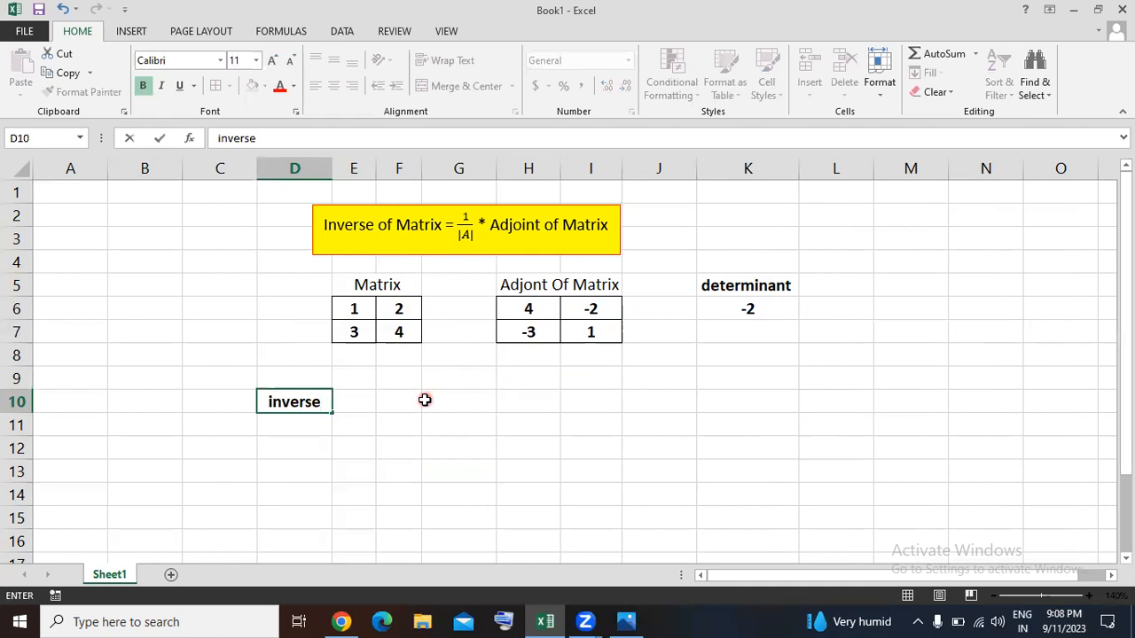
left_click(413, 438)
Compute the inverse of the matrix in E10:F11 by entering =MINVERSE(E6:F7) as an array formula over the whole 2×2 range
left_click_drag(349, 401, 408, 423)
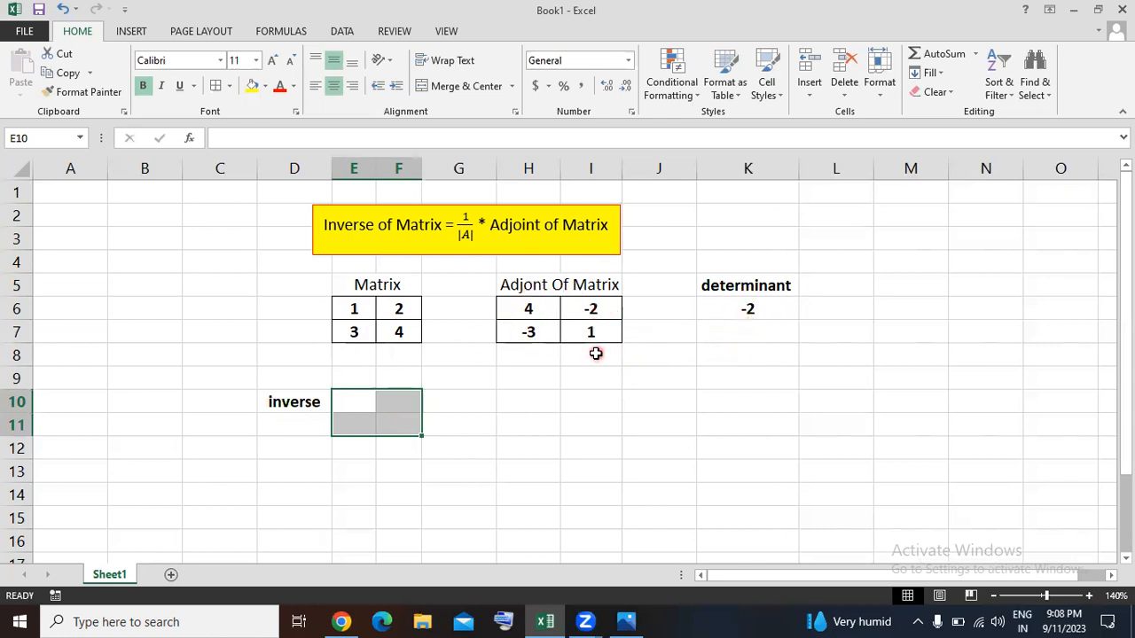
left_click(441, 490)
left_click(356, 308)
left_click_drag(396, 308, 401, 330)
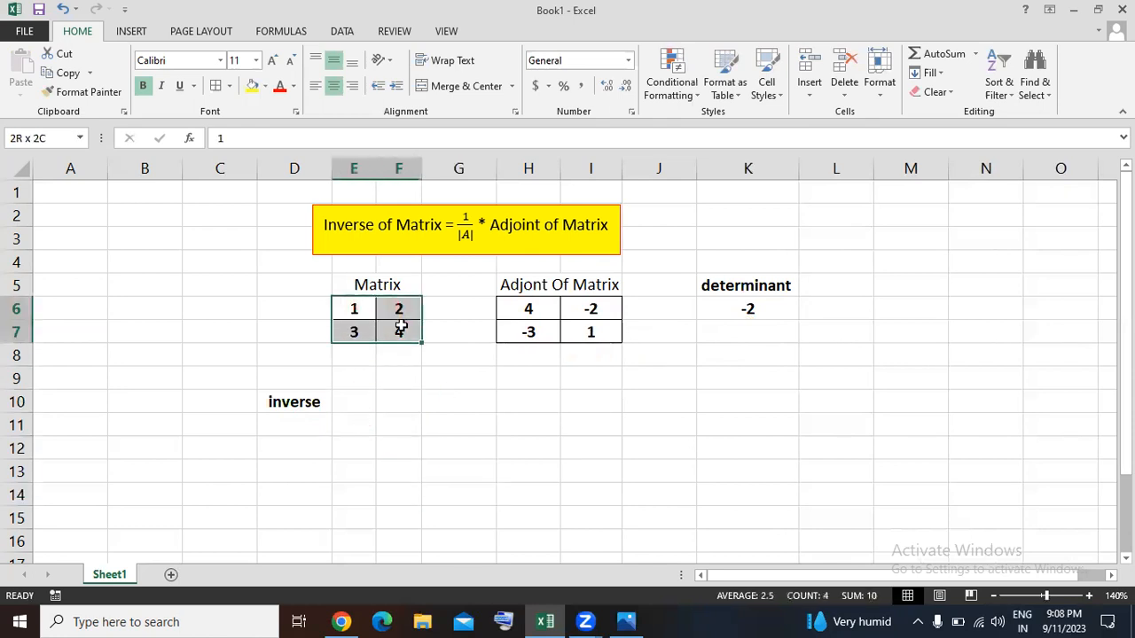
left_click(398, 443)
left_click_drag(372, 399, 396, 416)
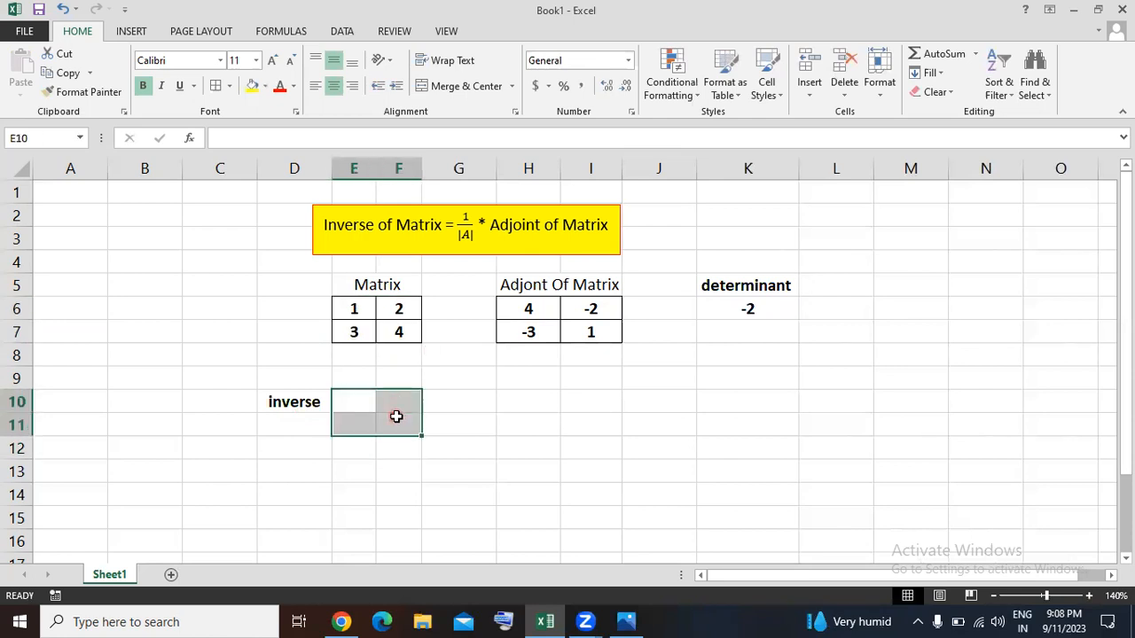
type("=")
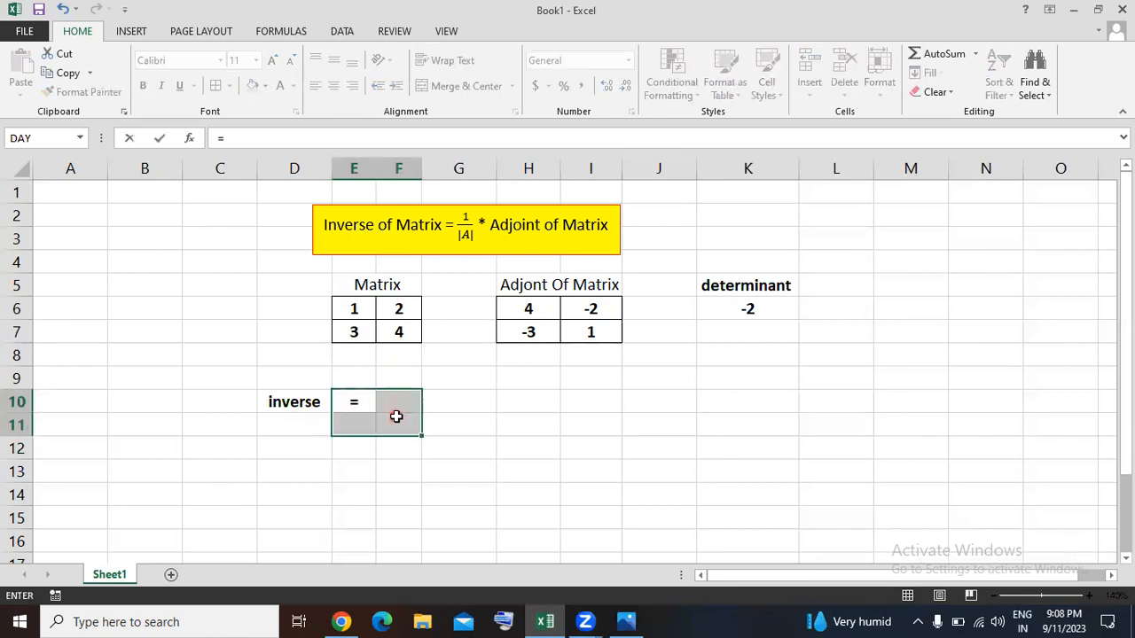
type("minv")
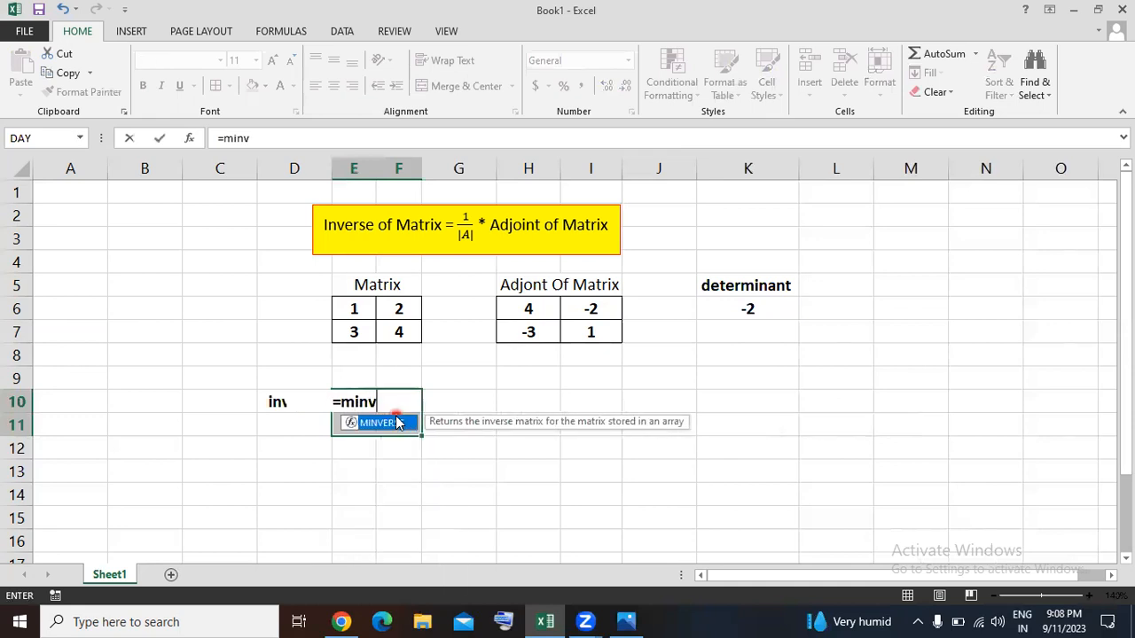
type("erse(")
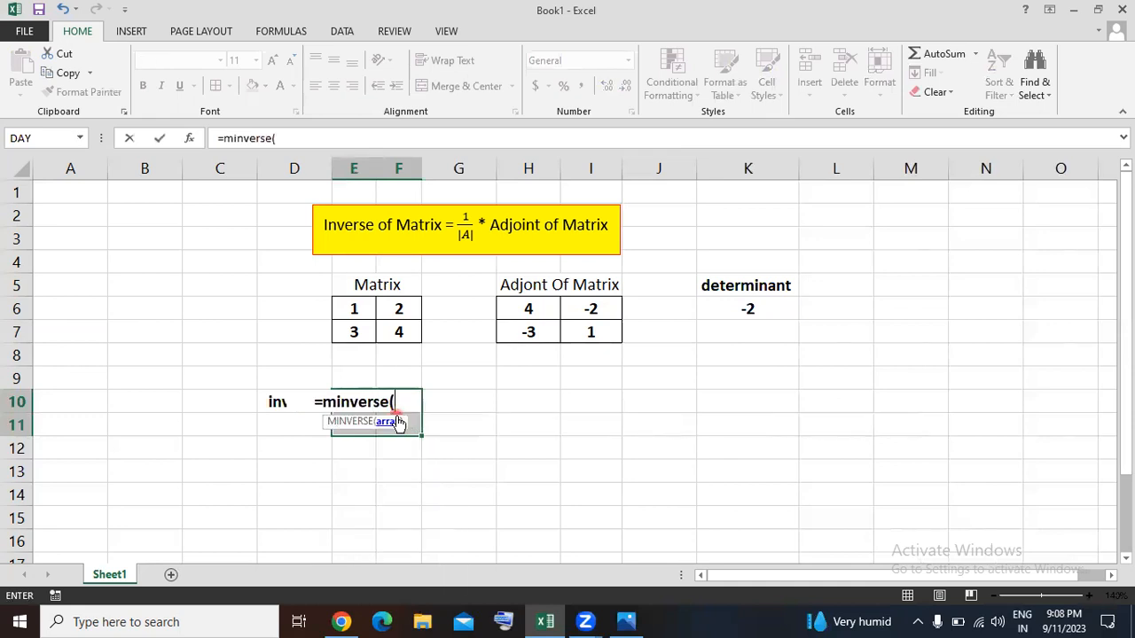
left_click(373, 312)
left_click_drag(374, 315, 396, 330)
type(")")
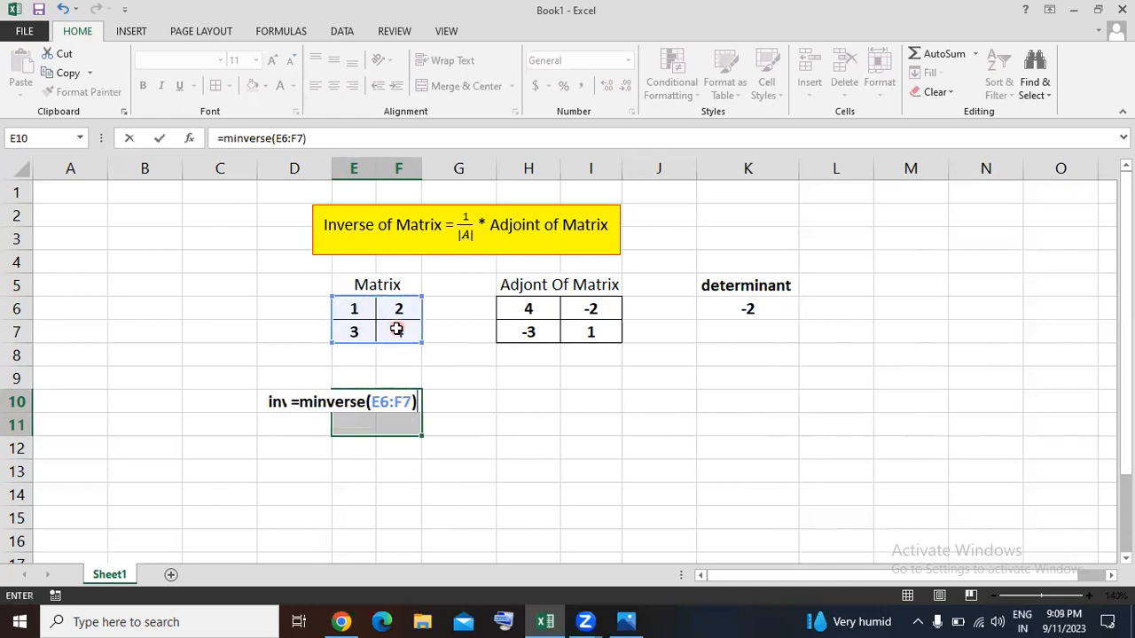
key("ctrl+shift+Return")
left_click(539, 448)
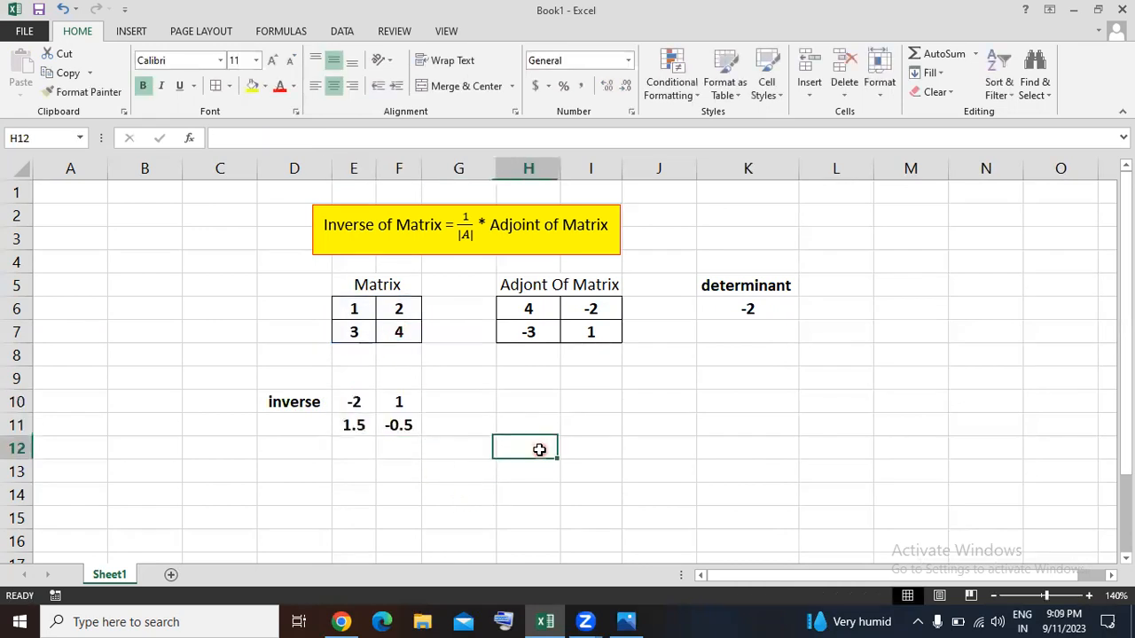
left_click_drag(337, 403, 399, 425)
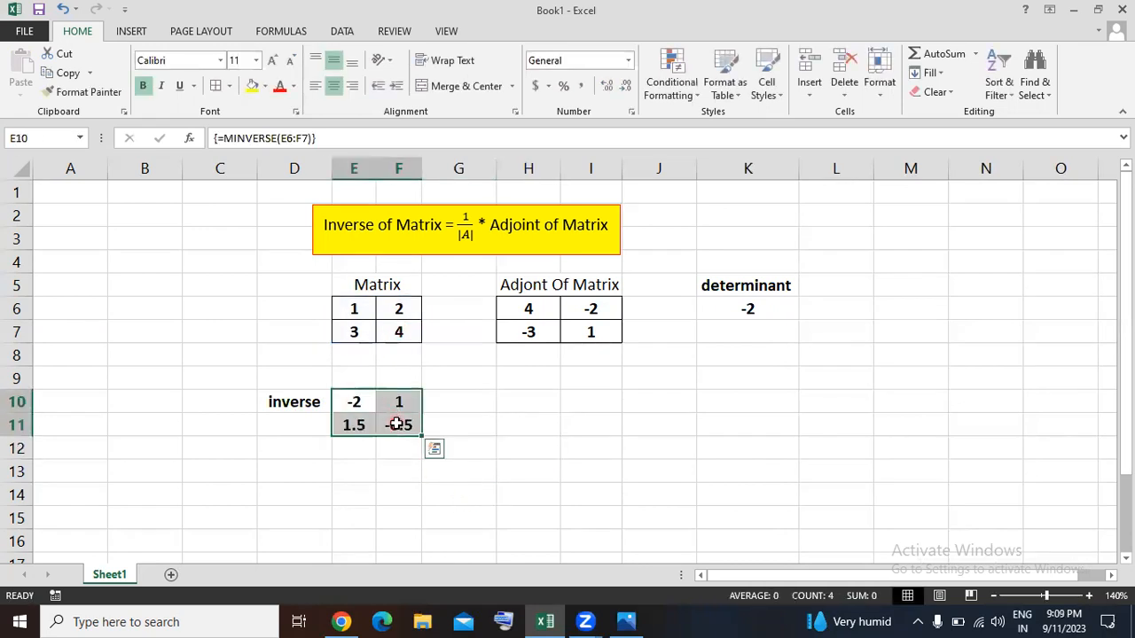
left_click(538, 397)
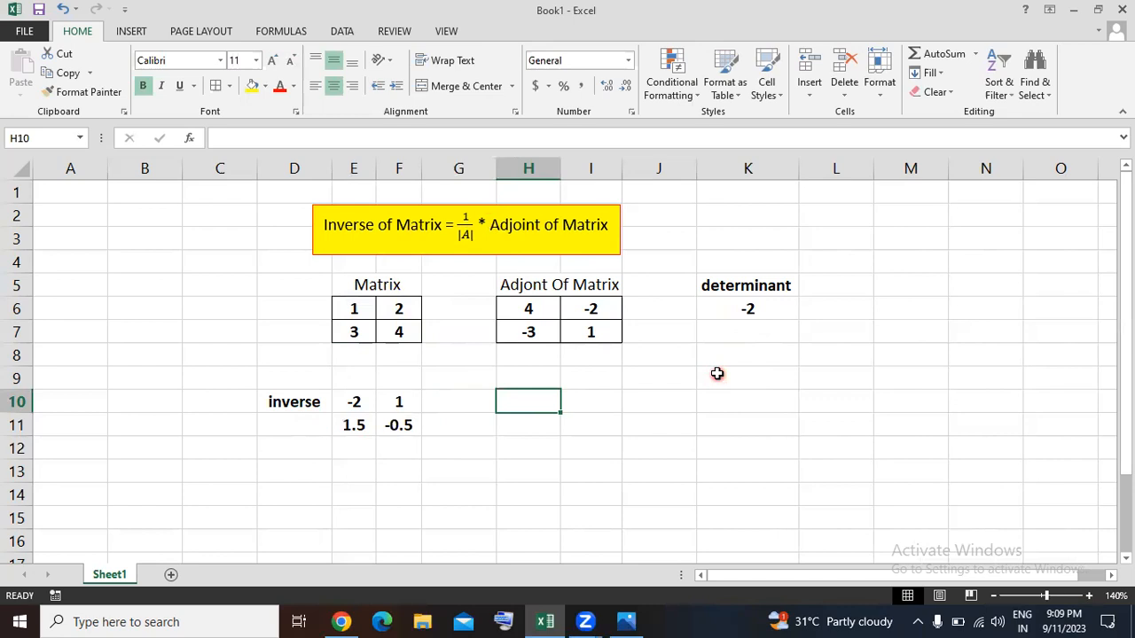
Enter the factor 1/-2 in cell G6, beside the adjoint matrix
left_click(471, 306)
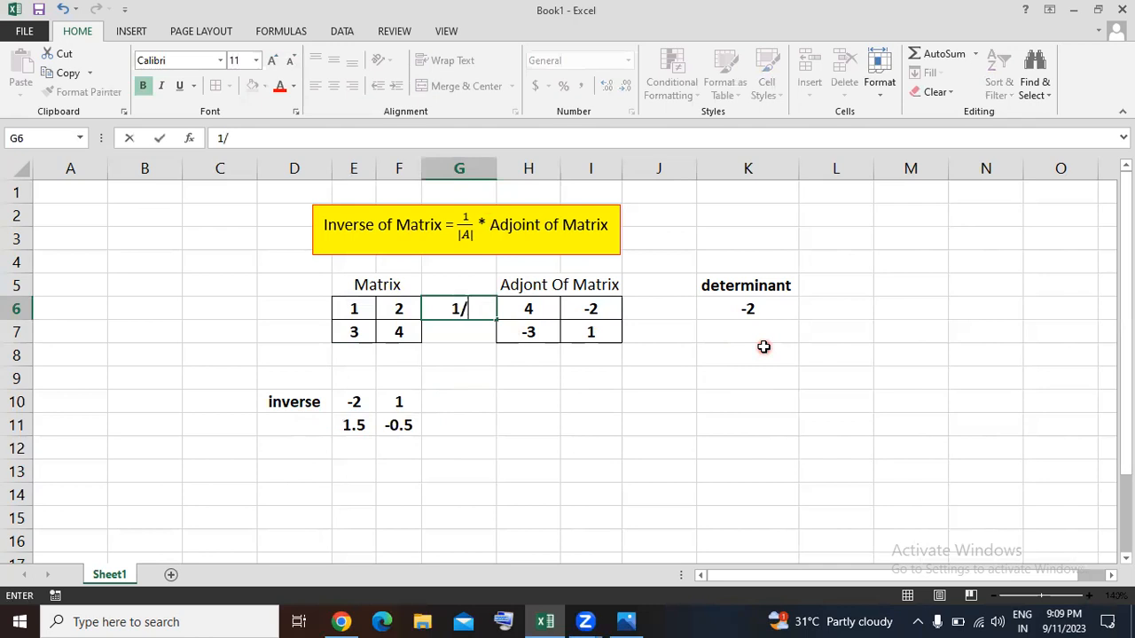
type("1/-2")
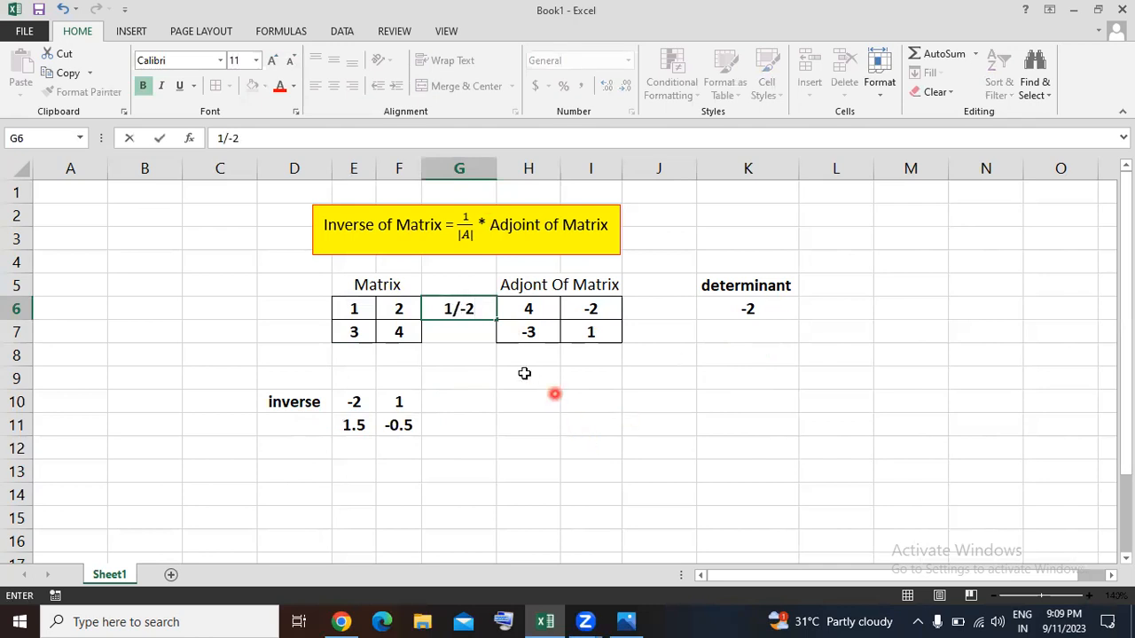
left_click(510, 377)
Check the factor in G6 multiplied by each adjoint entry in H6:I7 against the inverse in E10:F11
left_click(448, 307)
left_click_drag(476, 307, 590, 331)
left_click(581, 383)
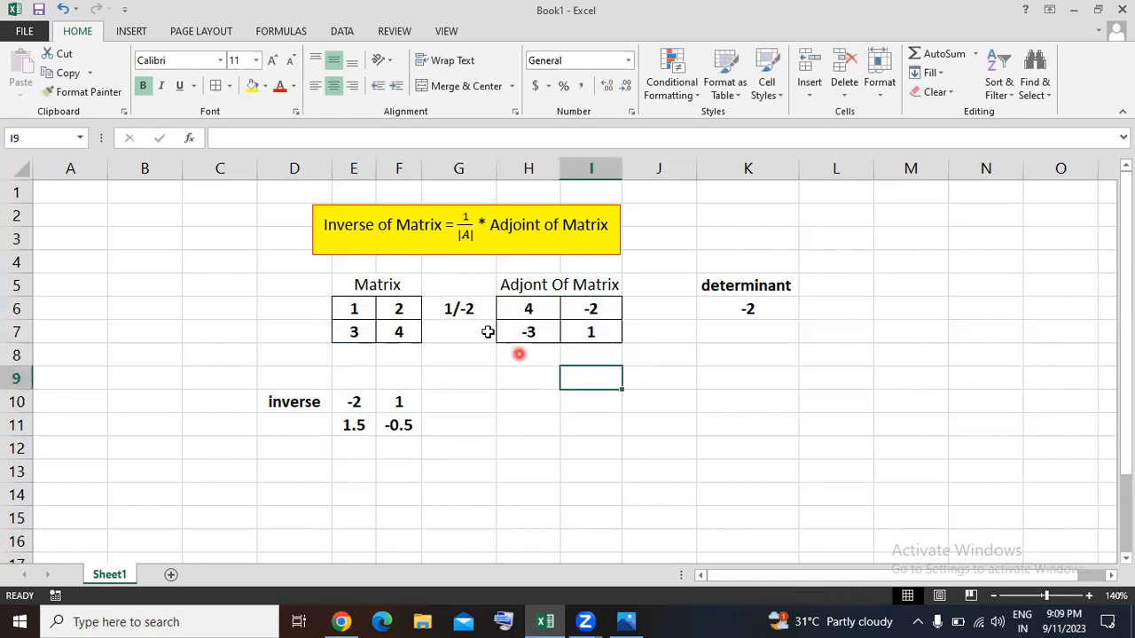
left_click(517, 305)
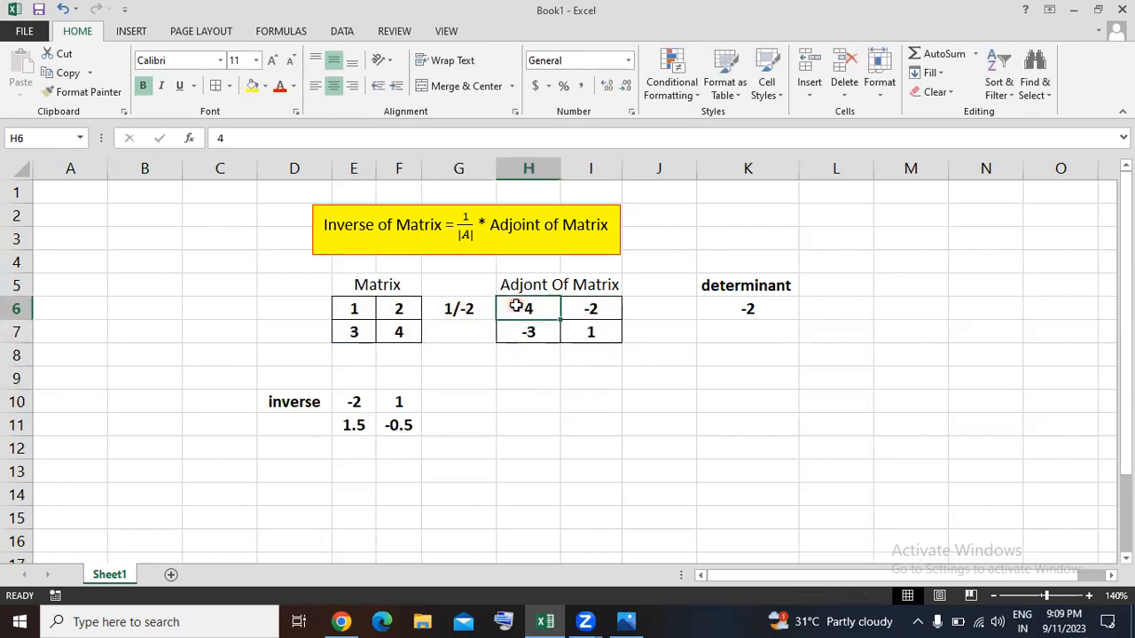
left_click(346, 405)
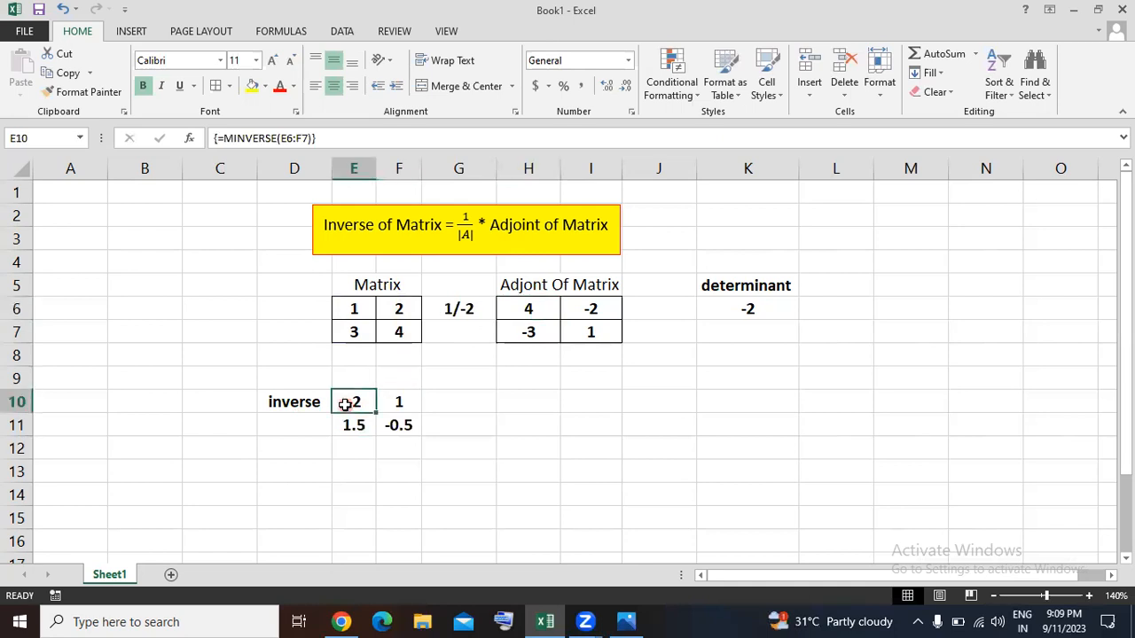
left_click(468, 312)
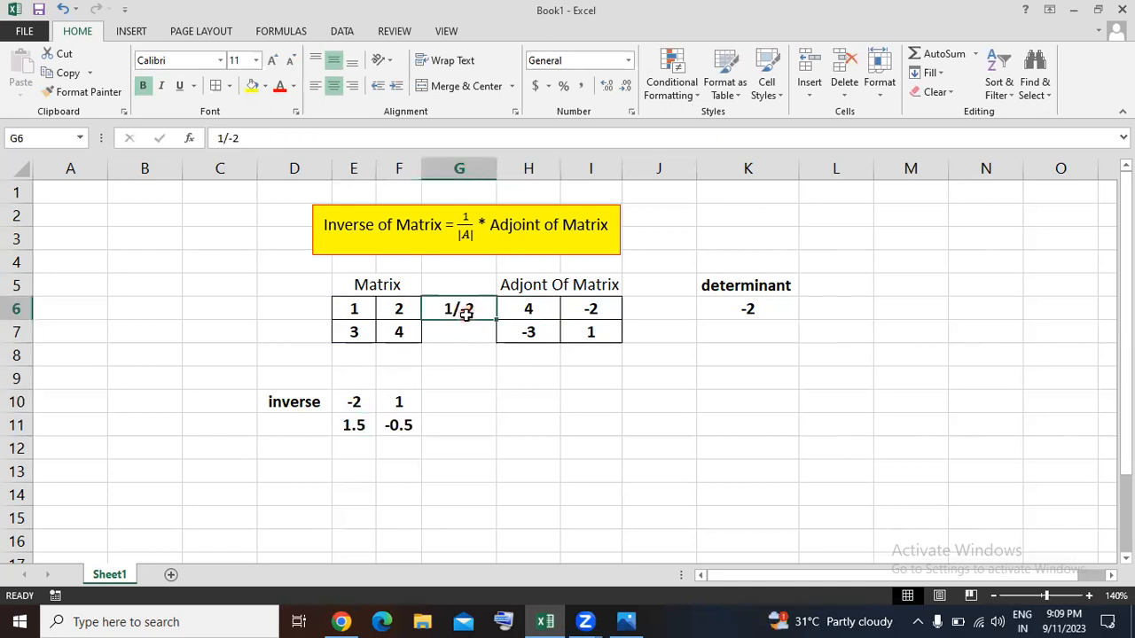
left_click(586, 312)
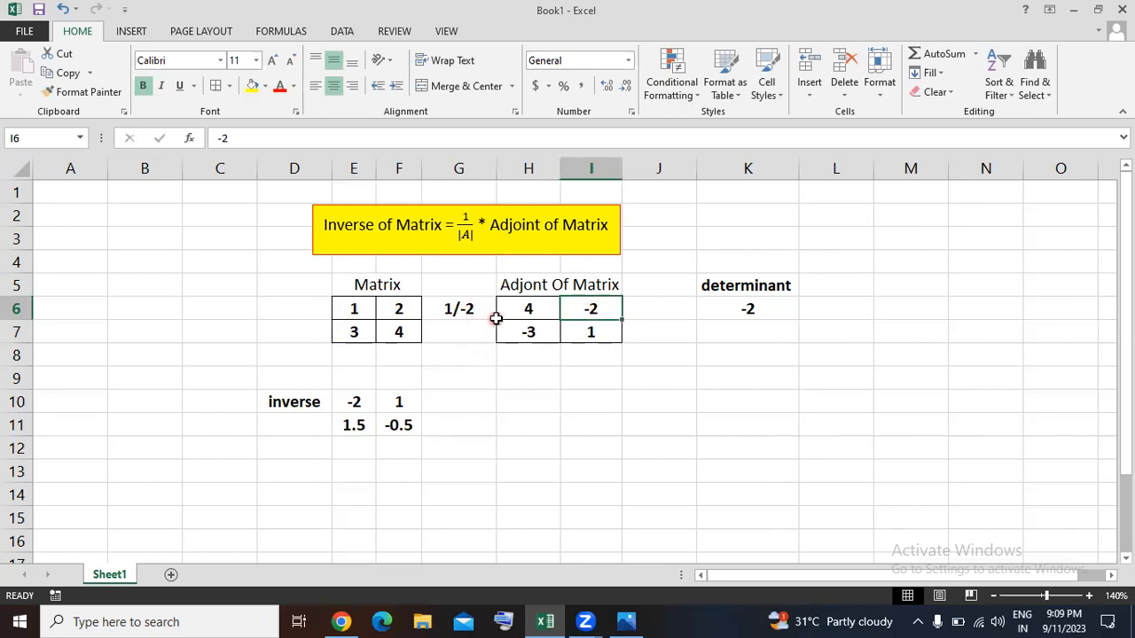
left_click(460, 310)
left_click(514, 336)
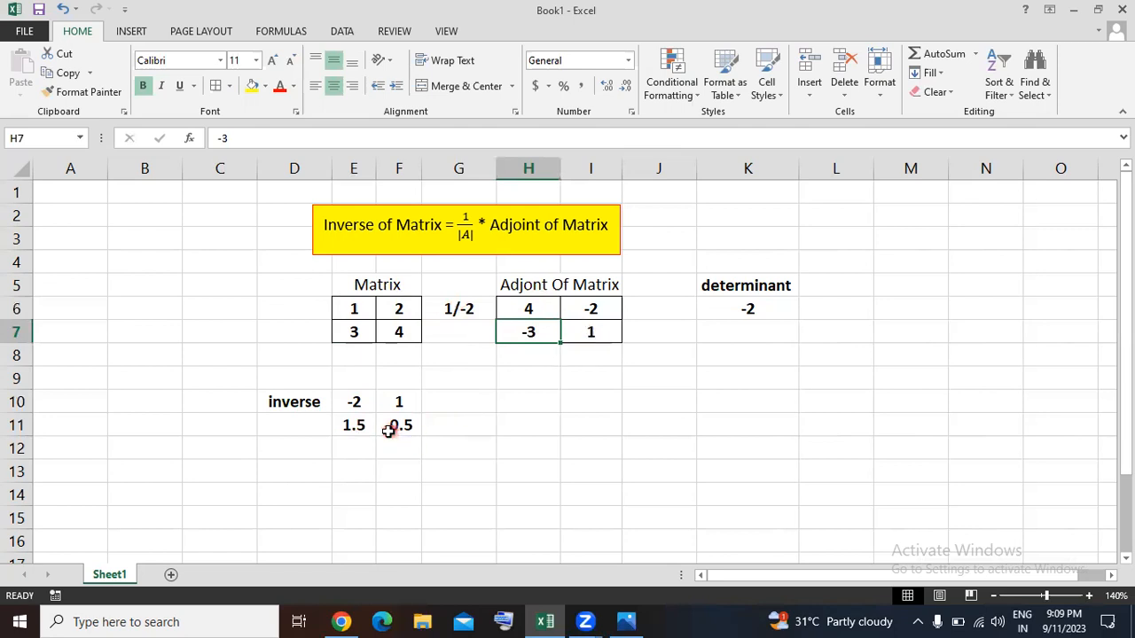
left_click(504, 408)
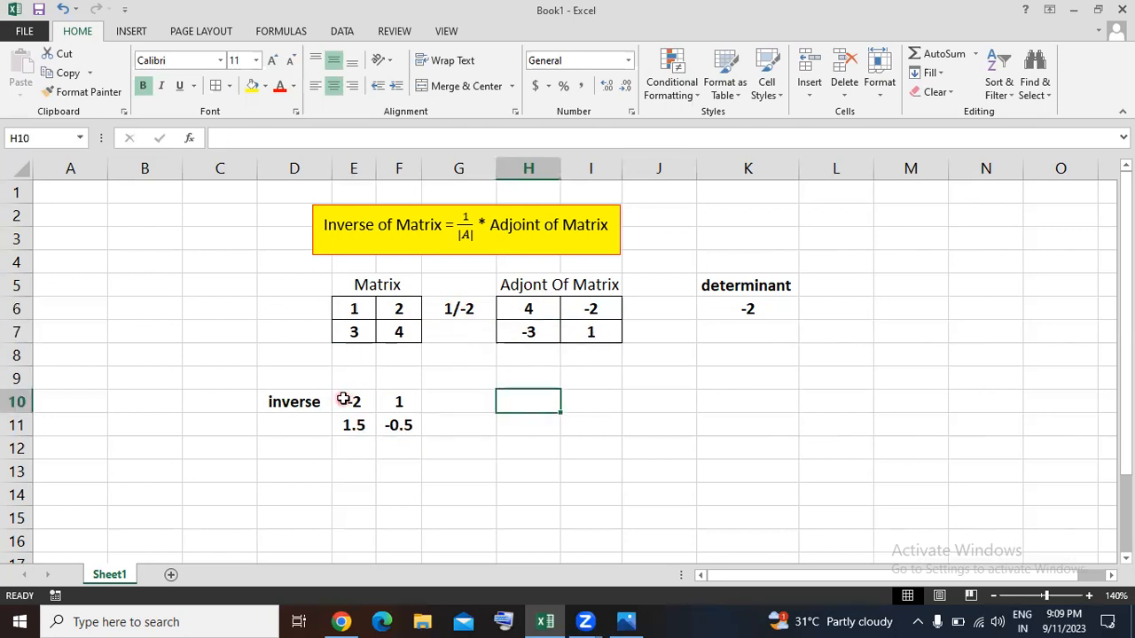
Apply all borders to the inverse matrix in E10:F11
left_click_drag(347, 401, 398, 427)
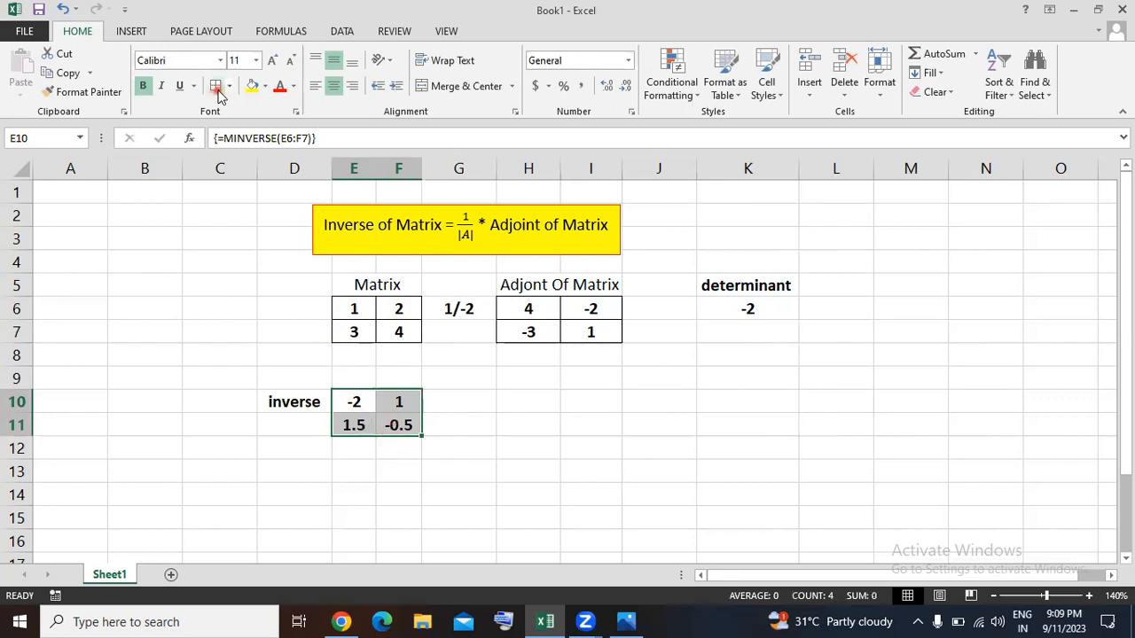
left_click(528, 467)
Change matrix cell E7 to 5 and check the recalculated determinant in K6 and inverse in E10:F11
left_click(353, 328)
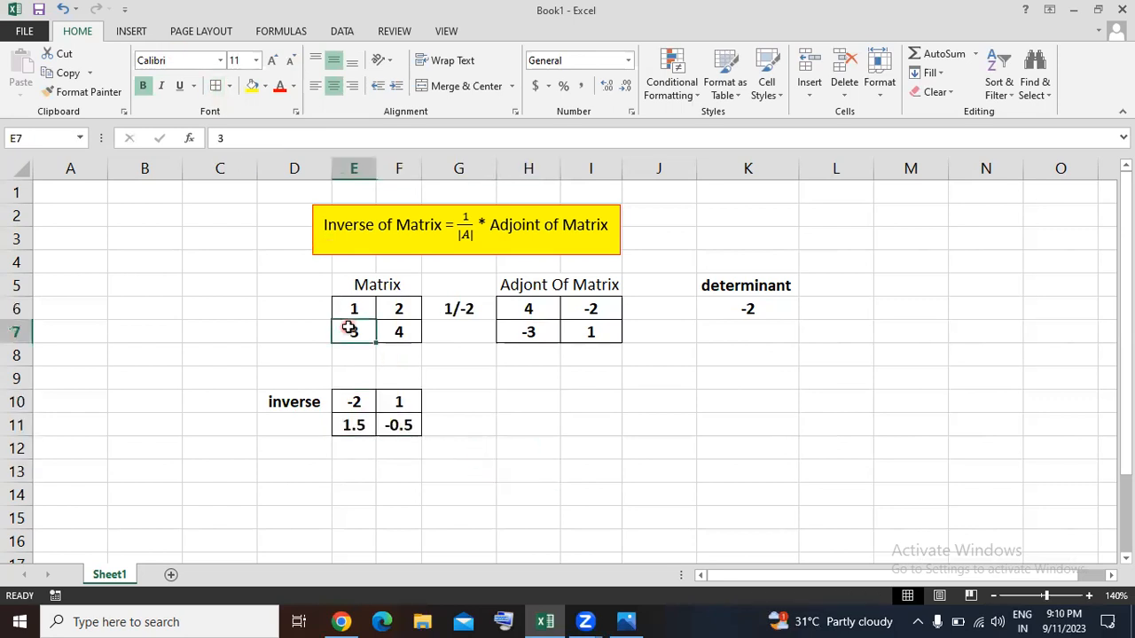
type("5")
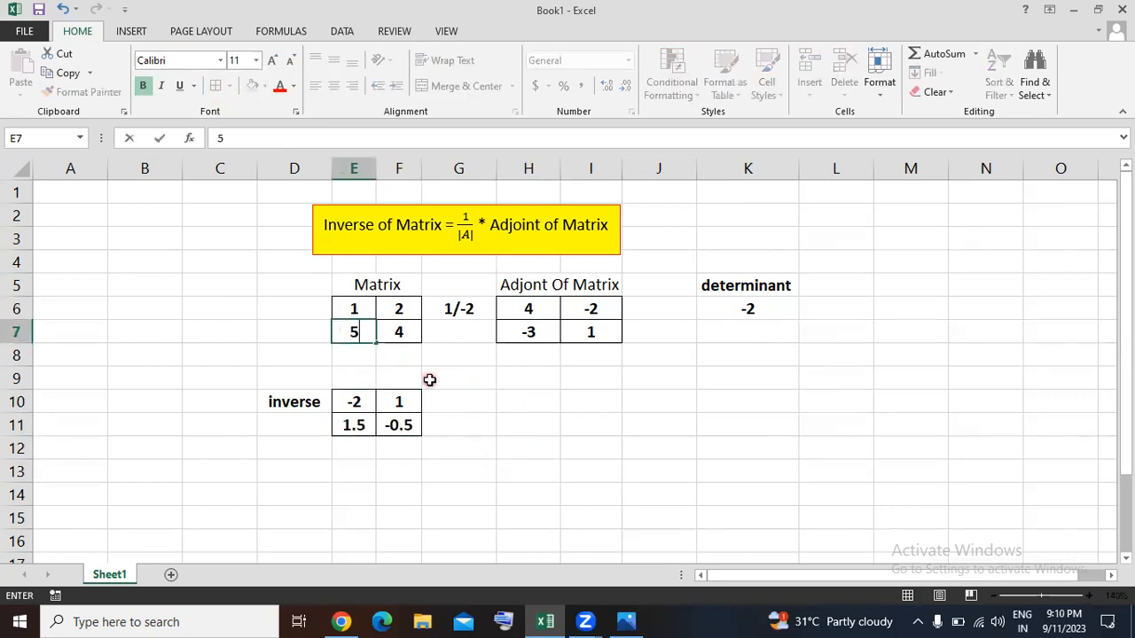
key("Return")
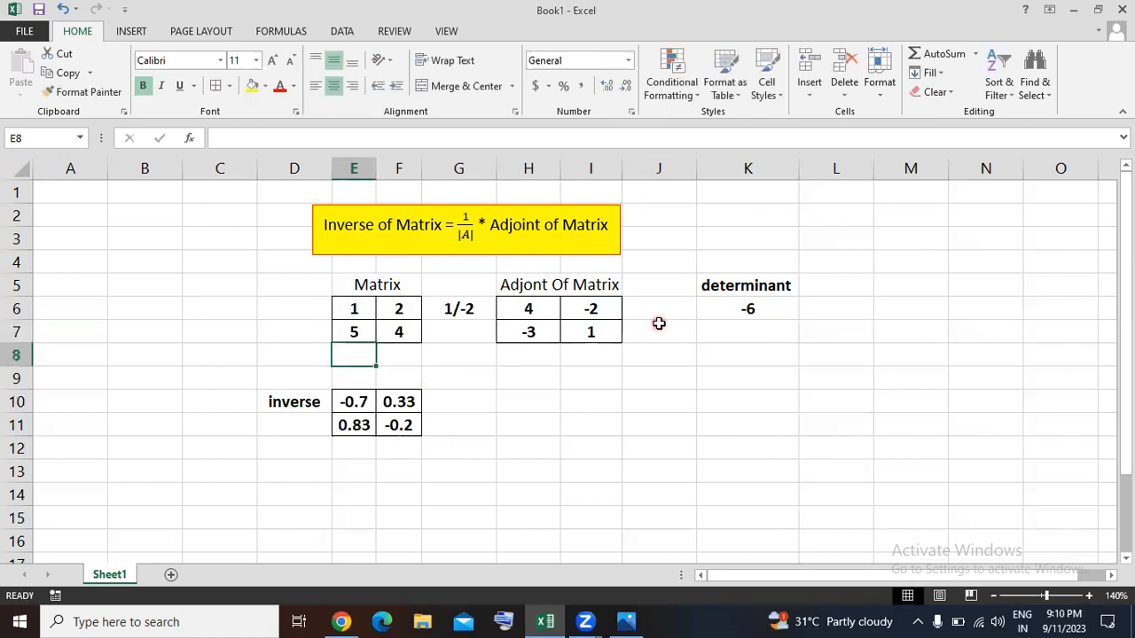
left_click(754, 307)
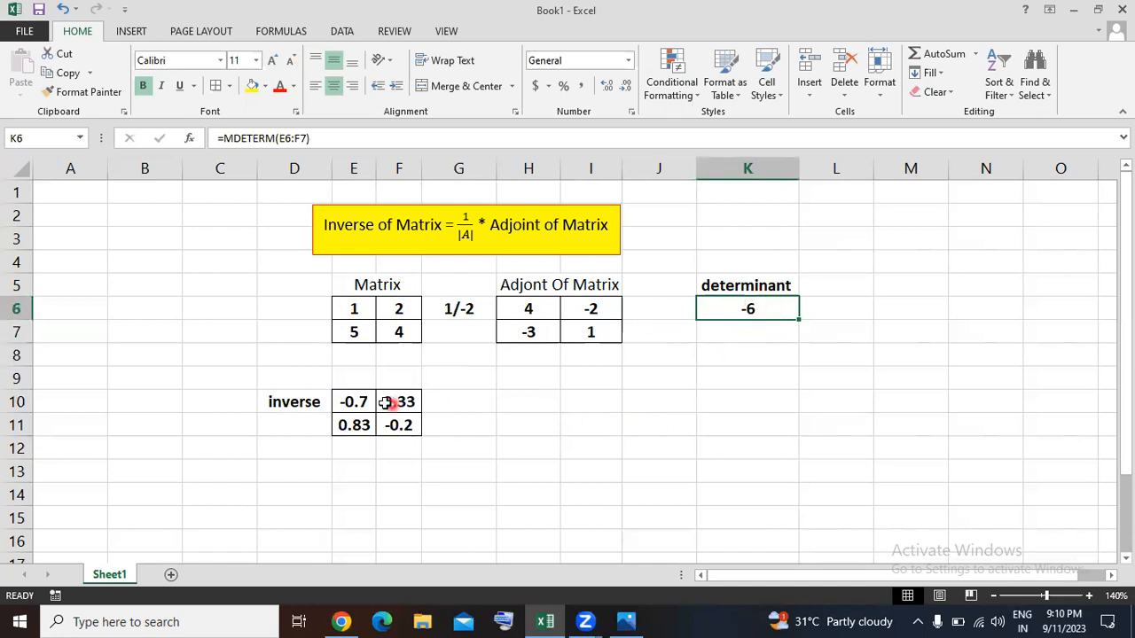
left_click_drag(349, 399, 415, 425)
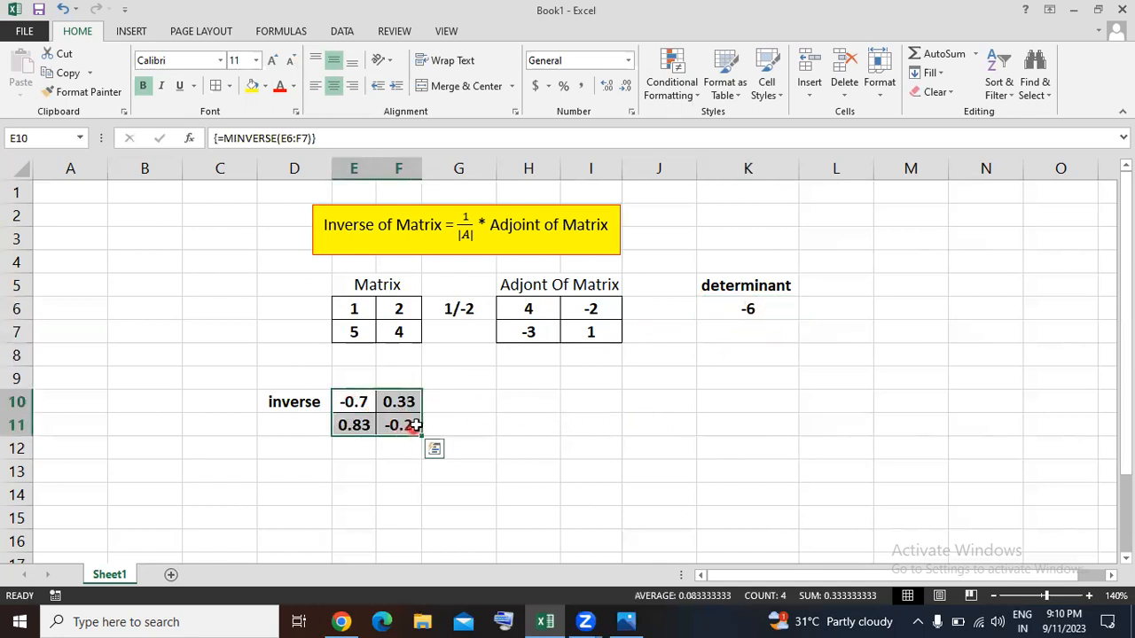
Enter 3, 2 and 4 in H10:J10 as the first row of a new 3×3 matrix
left_click(522, 411)
scroll(519, 410, "down", 1)
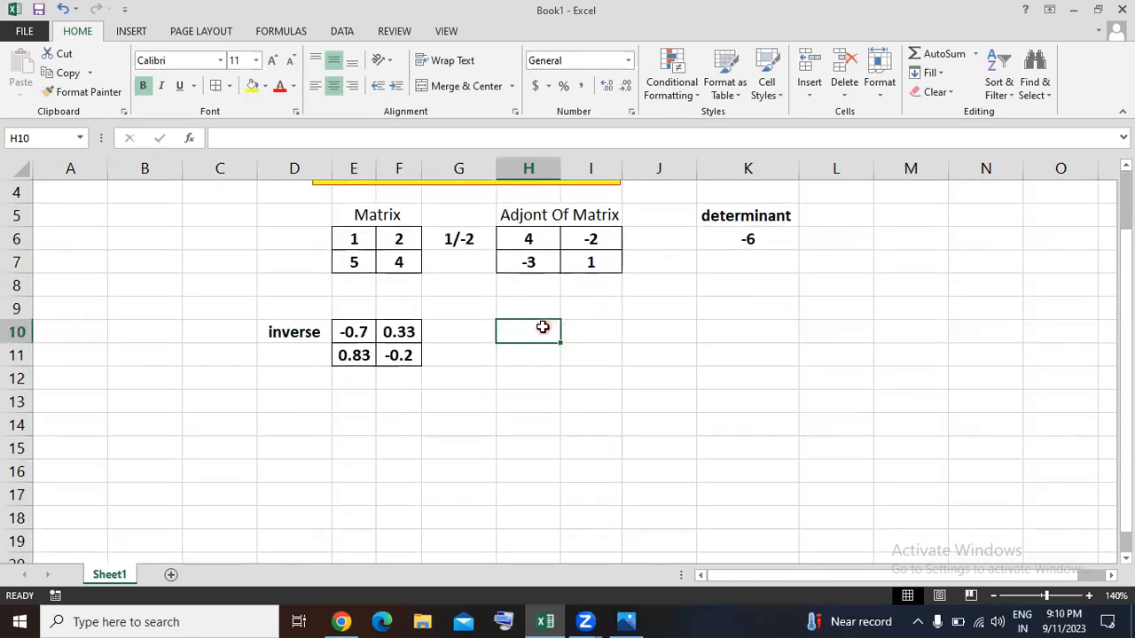
type("3")
key("Tab")
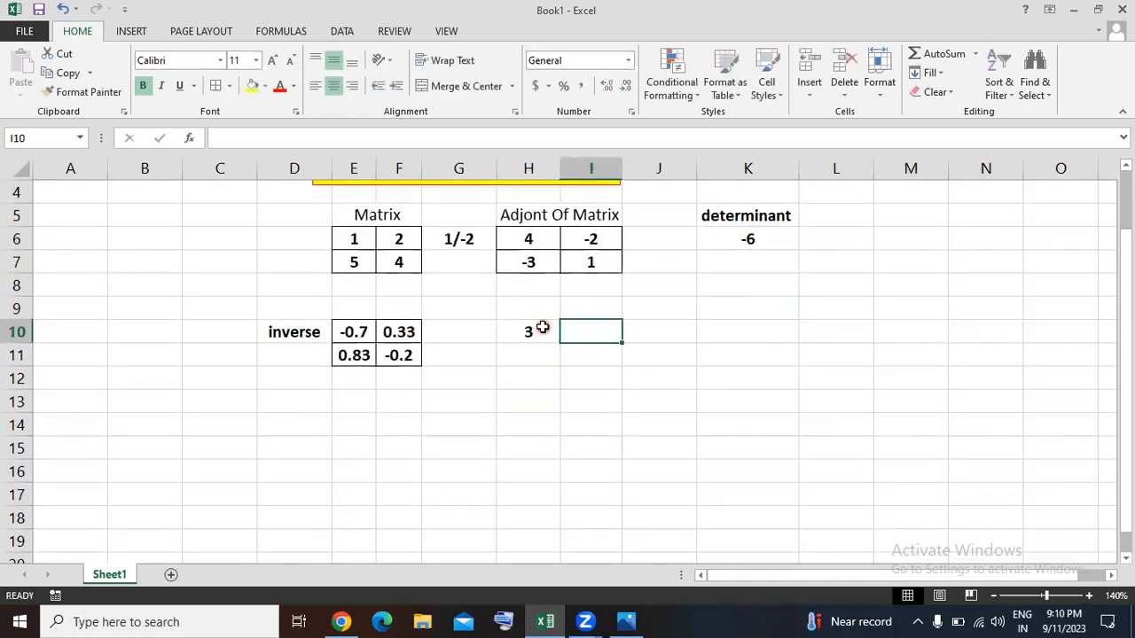
type("2")
key("Tab")
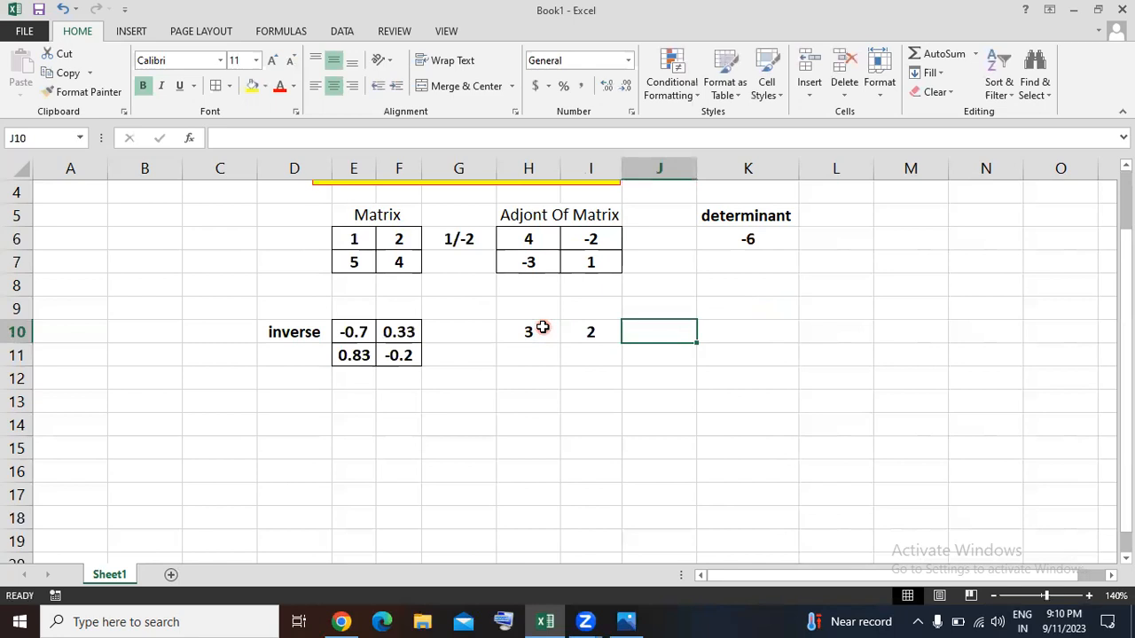
type("4")
key("Return")
Fill the matrix's second row, H11:J11, with 2, 4 and 5
type("5")
key("Left")
type("4")
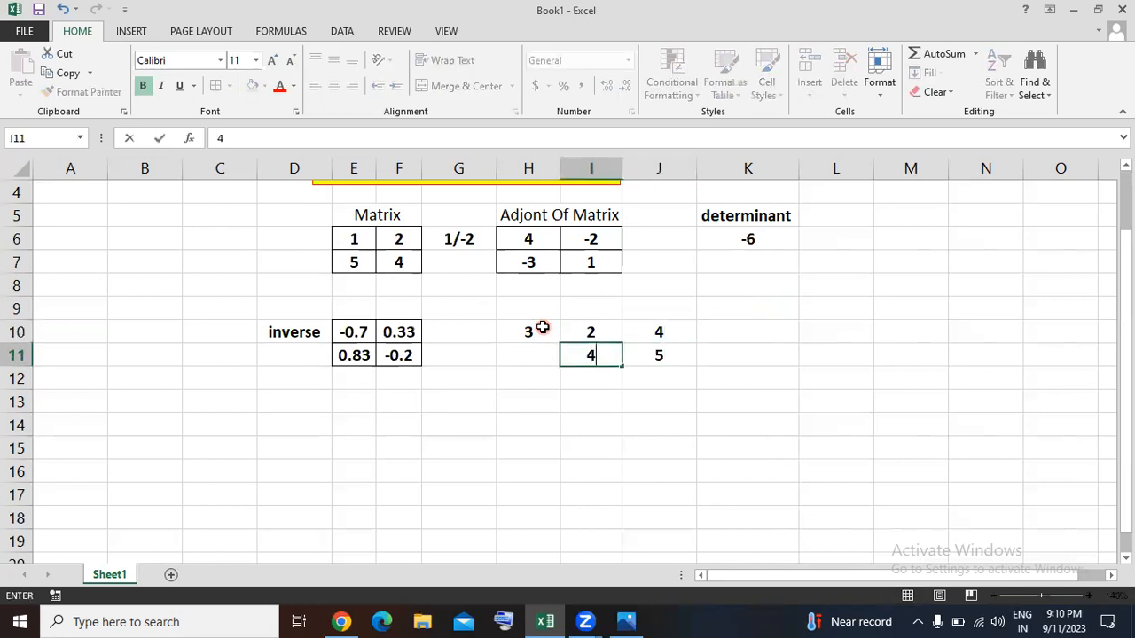
key("Left")
type("2")
key("Return")
Fill the matrix's third row, H12:J12, with 8, 5 and 6
type("8")
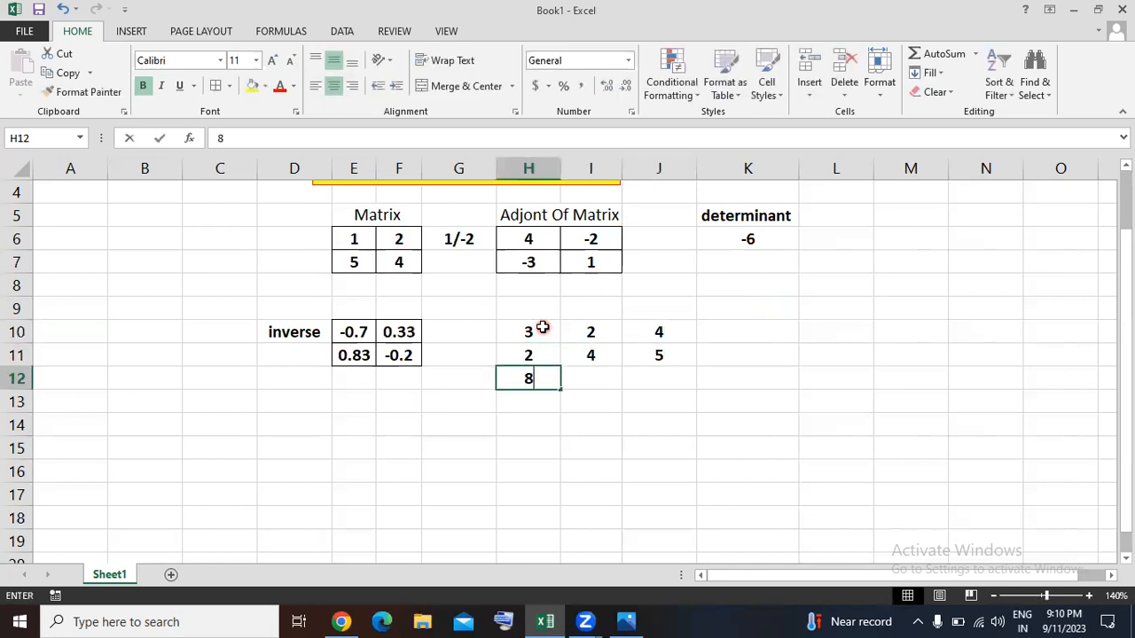
key("Tab")
type("5")
key("Tab")
type("6")
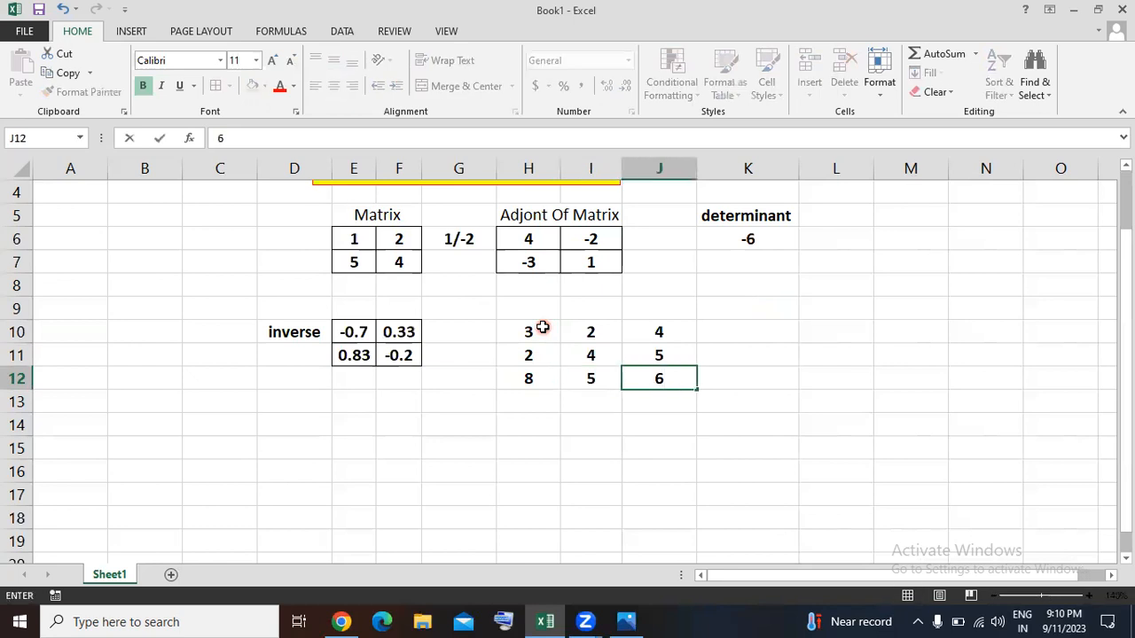
Apply all borders to the 3×3 matrix in H10:J12
left_click(543, 328)
left_click_drag(542, 324, 443, 193)
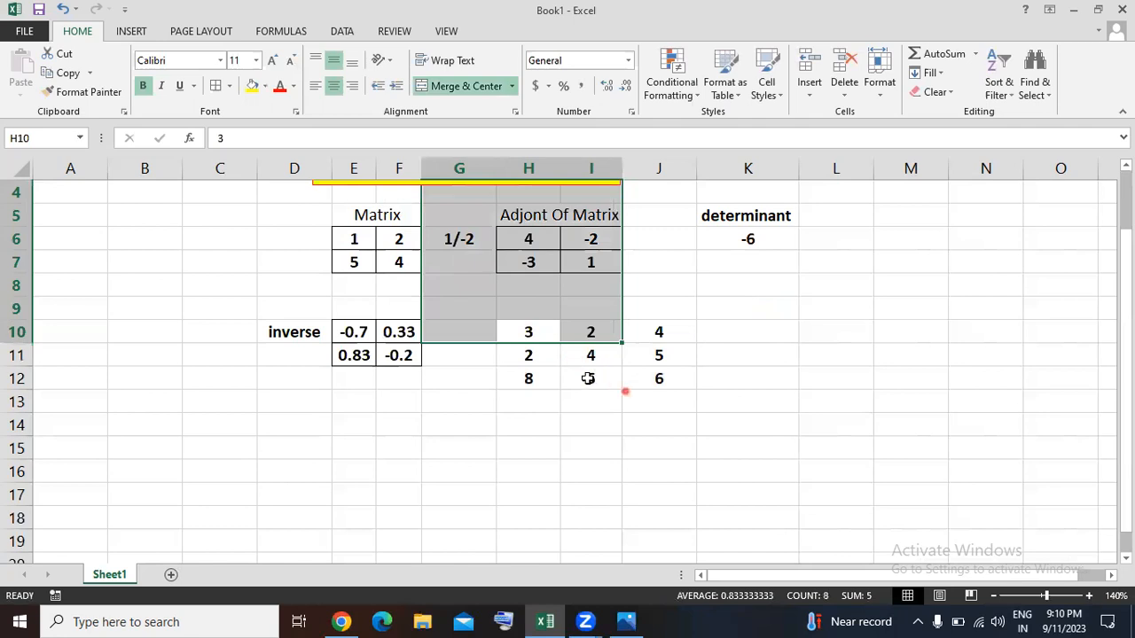
left_click(628, 393)
left_click_drag(512, 326, 648, 378)
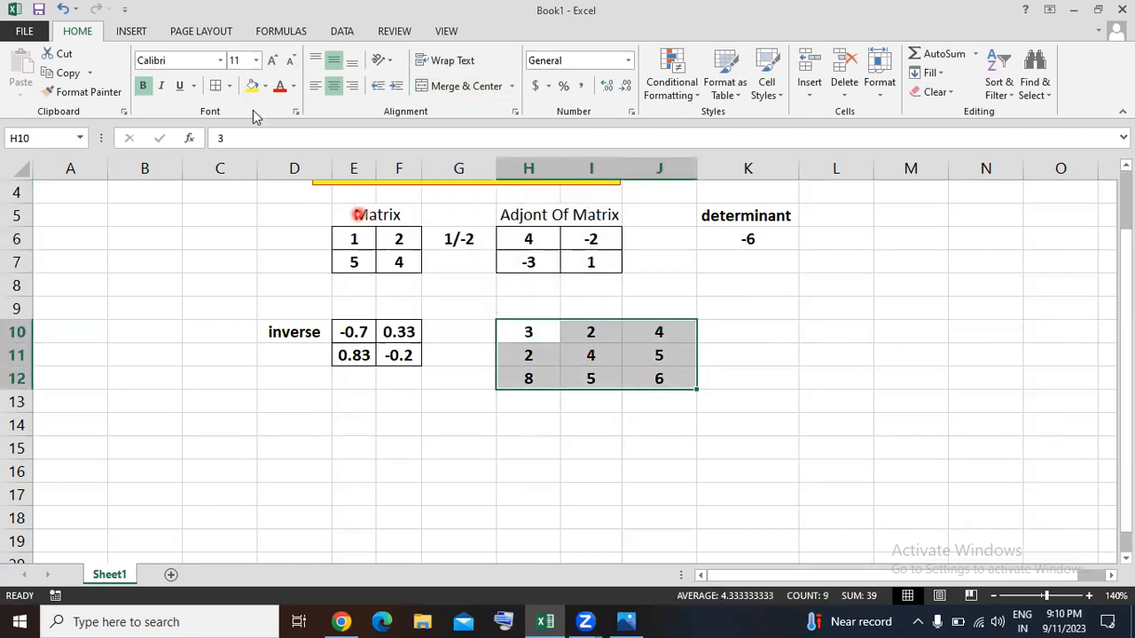
left_click(215, 85)
left_click(674, 492)
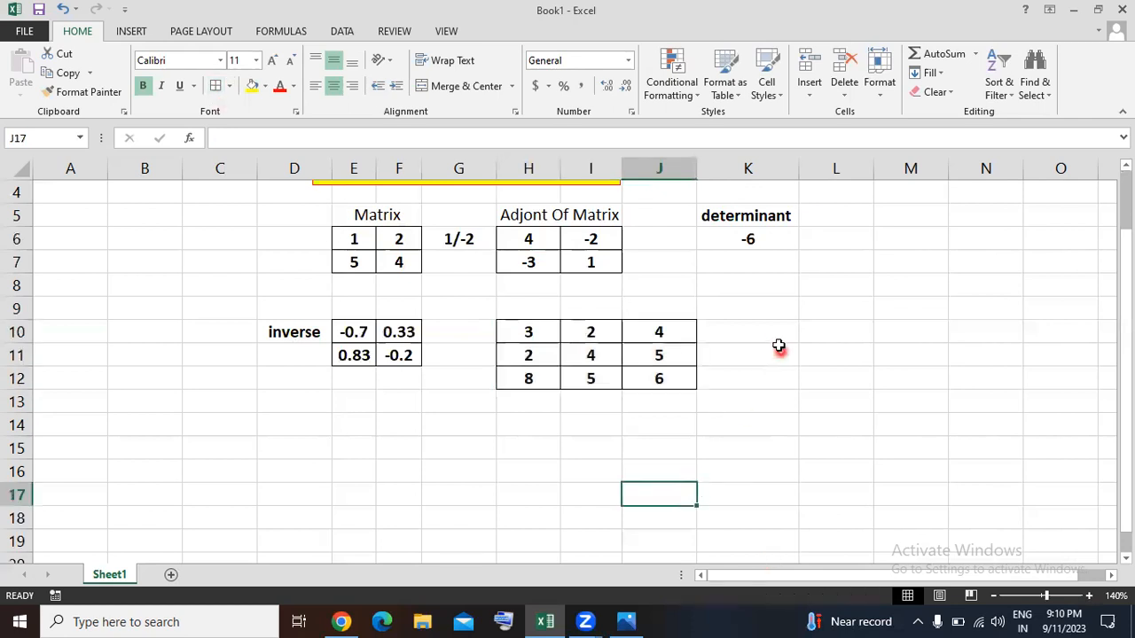
Calculate the inverse of the 3×3 matrix in L10:N12 with the array formula =MINVERSE(H10:J12)
left_click_drag(837, 328, 940, 381)
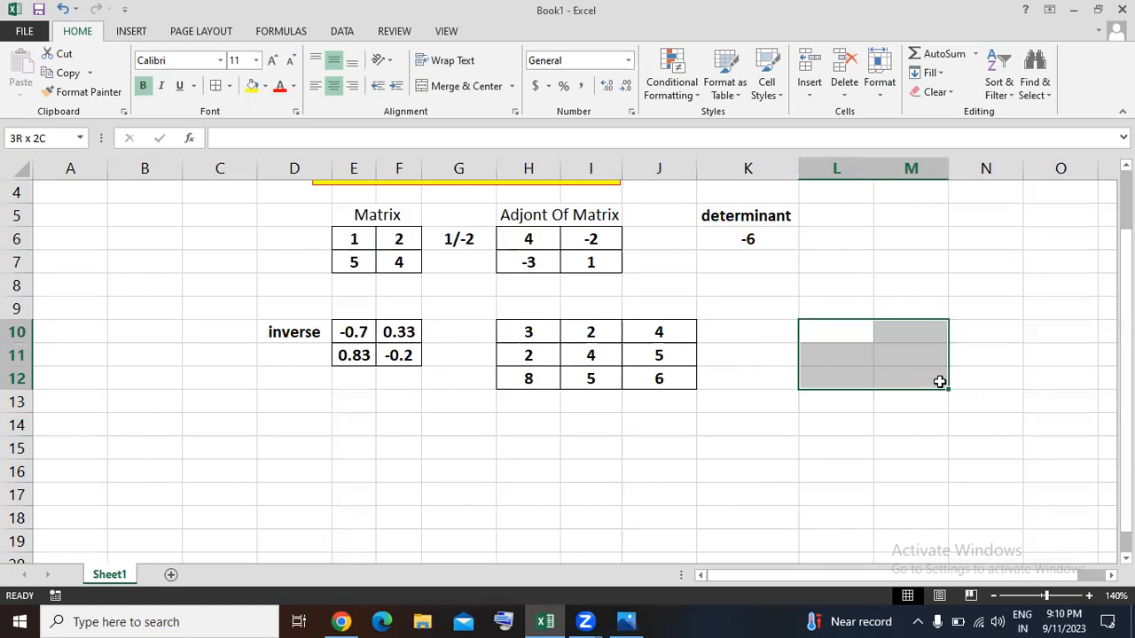
left_click_drag(940, 382, 965, 378)
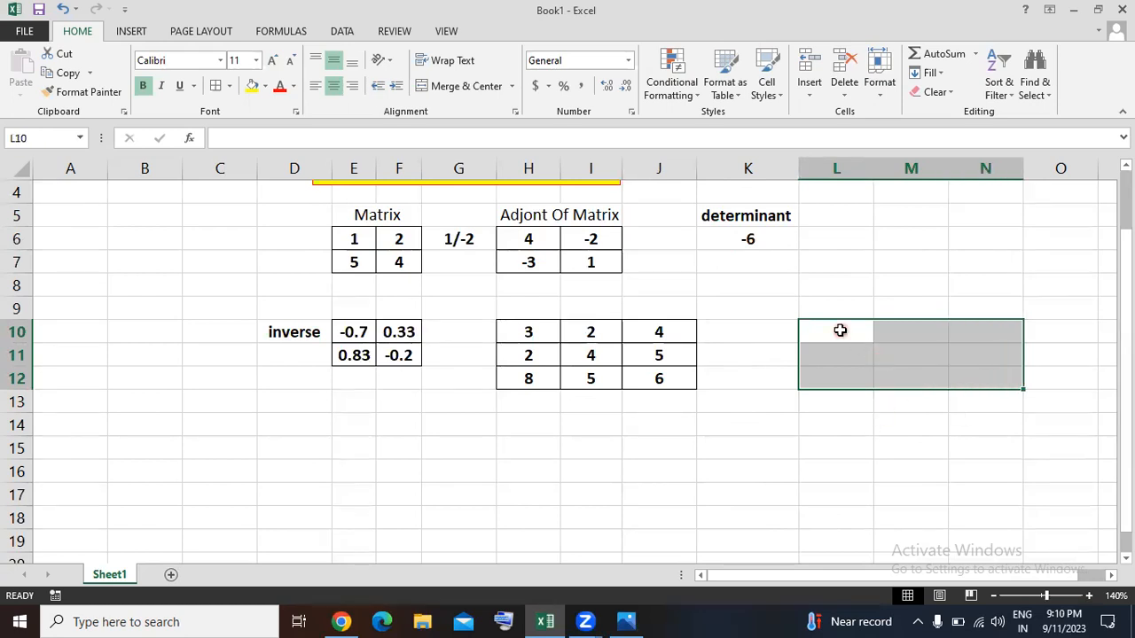
type("=minverse")
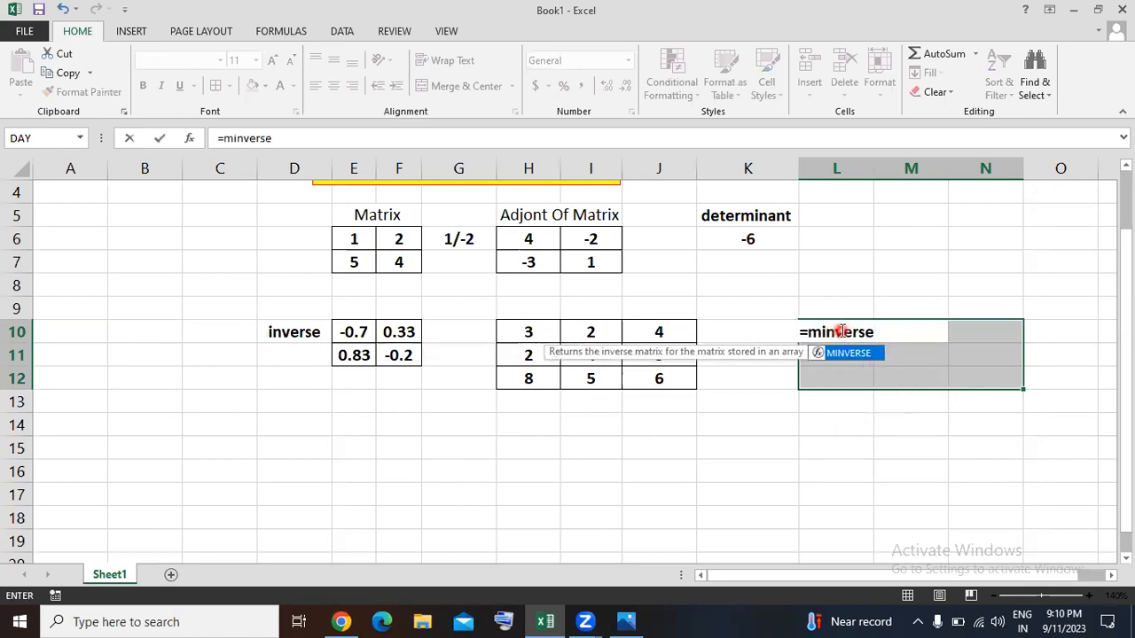
type("(")
left_click(551, 336)
left_click_drag(560, 338, 653, 375)
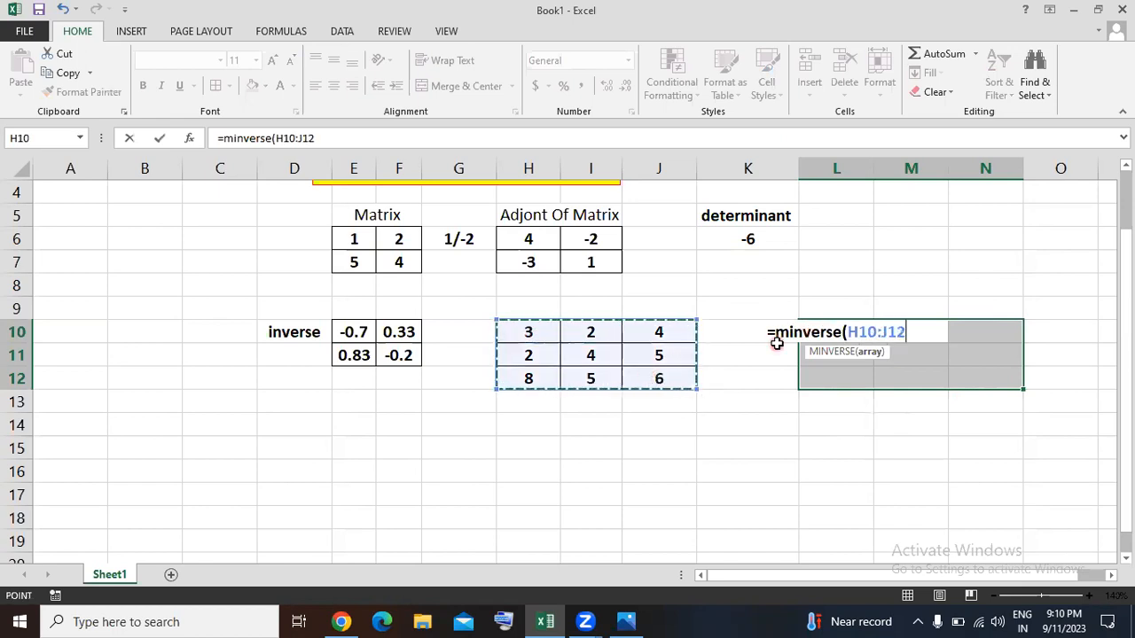
type(")")
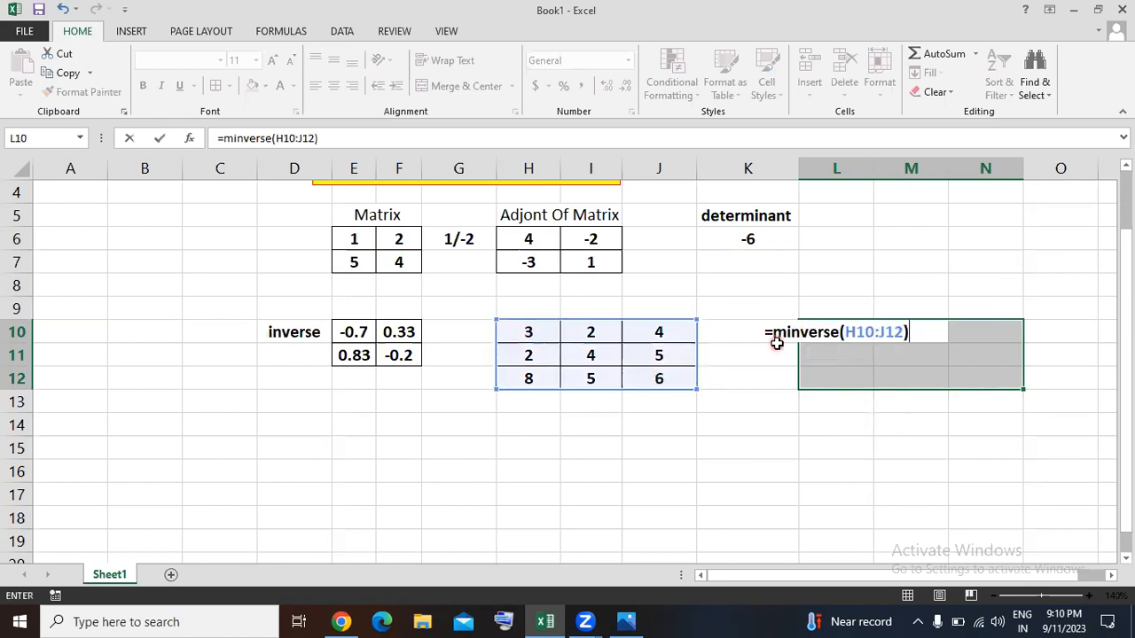
key("ctrl+shift+Return")
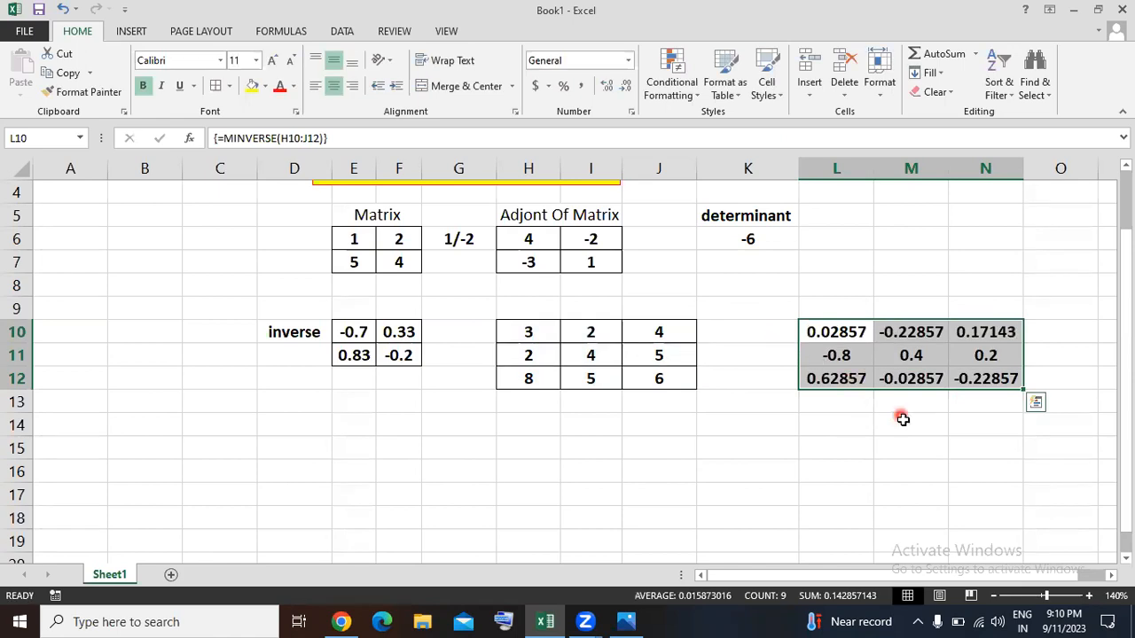
left_click(888, 470)
left_click(825, 332)
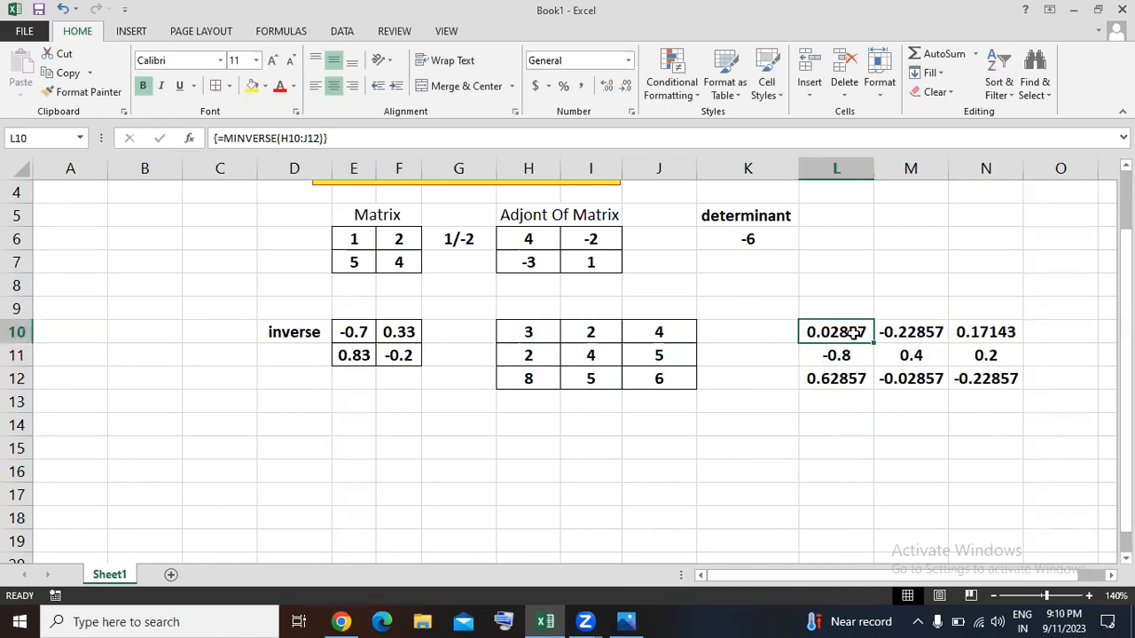
left_click(667, 430)
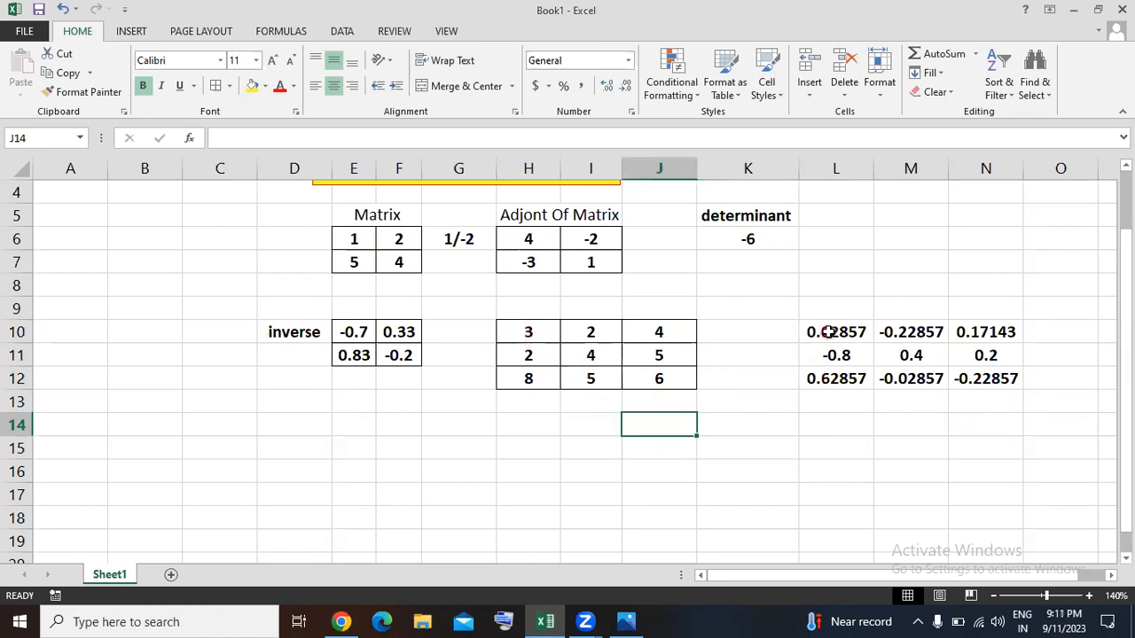
Enter the text arrow ------> in K11, between the 3×3 matrix and its inverse
left_click(747, 354)
type("------")
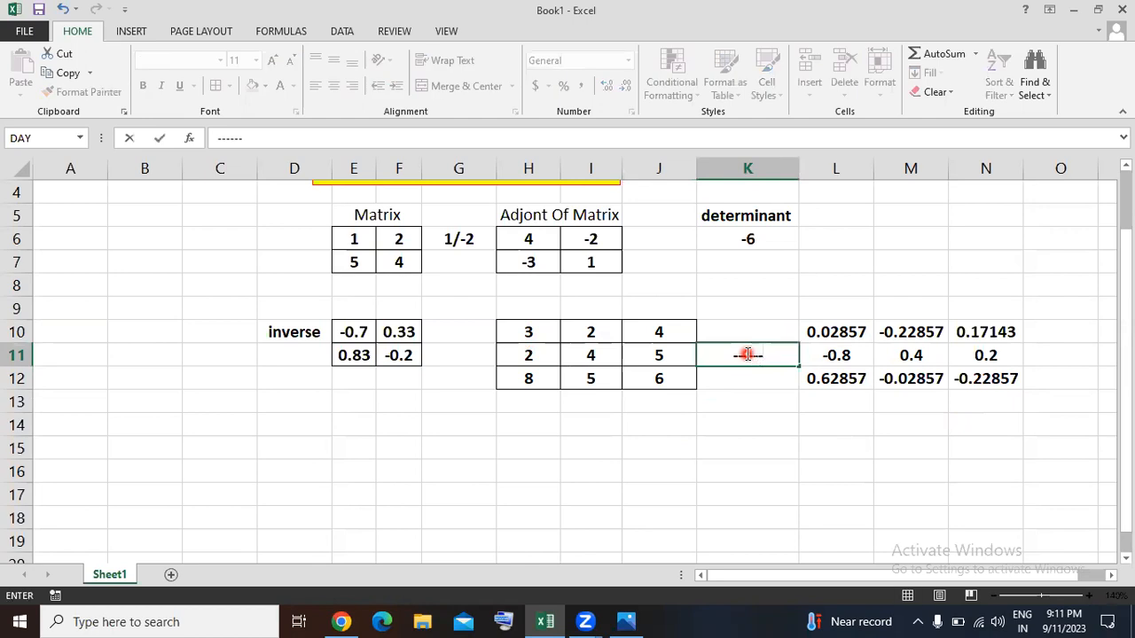
left_click(764, 451)
left_click(792, 356)
key("BackSpace")
key("BackSpace")
key("BackSpace")
left_click(783, 311)
key("BackSpace")
key("BackSpace")
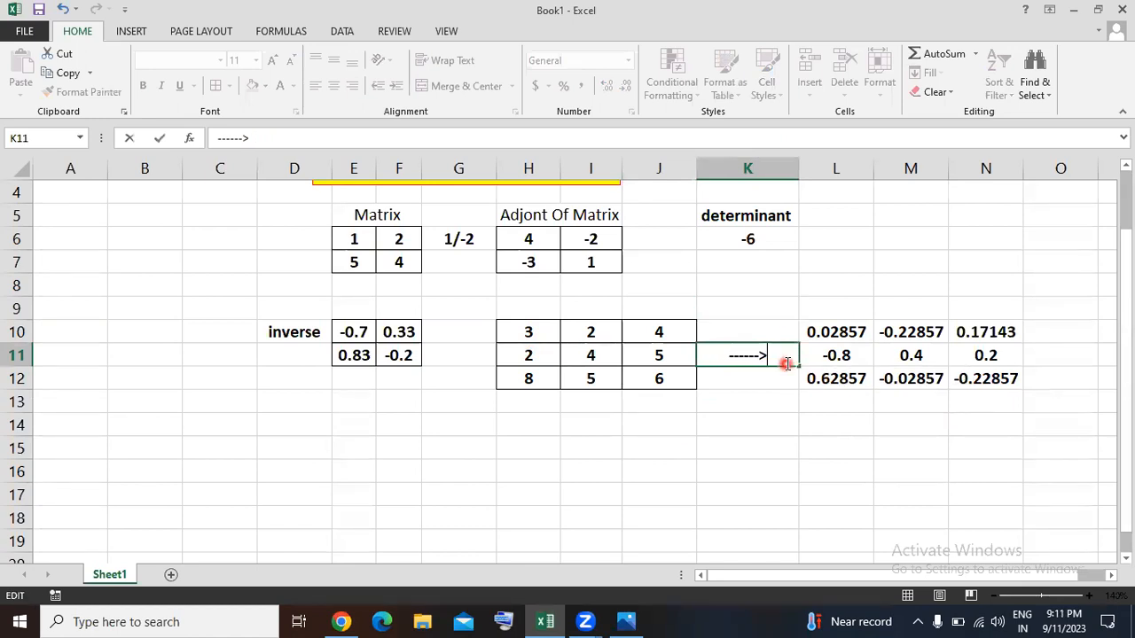